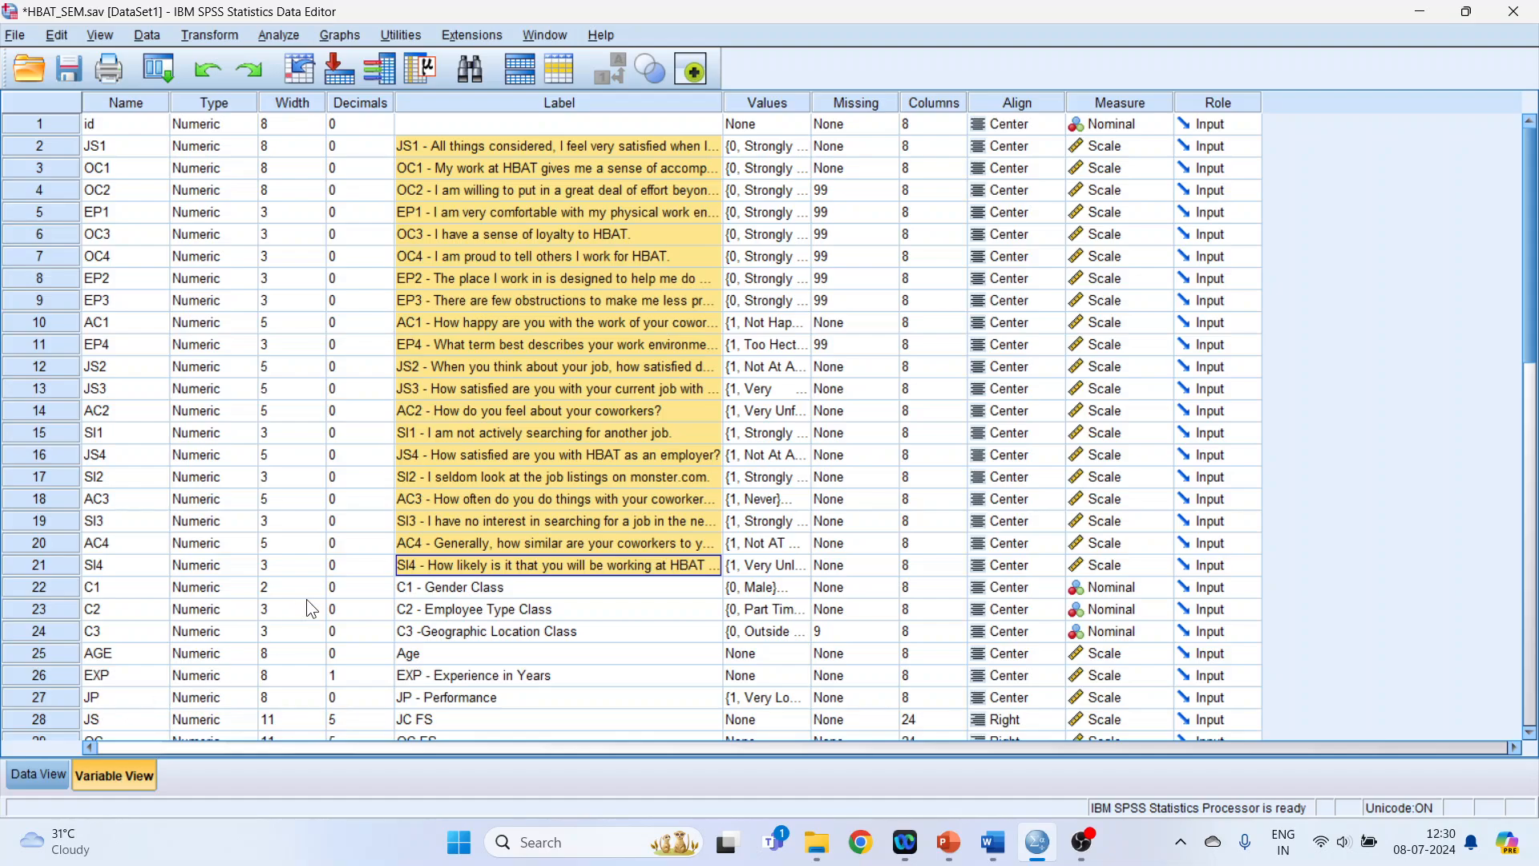
- Return to the data view, open a Reliability Analysis on the dataset, and reset its previous settings
left_click(24, 776)
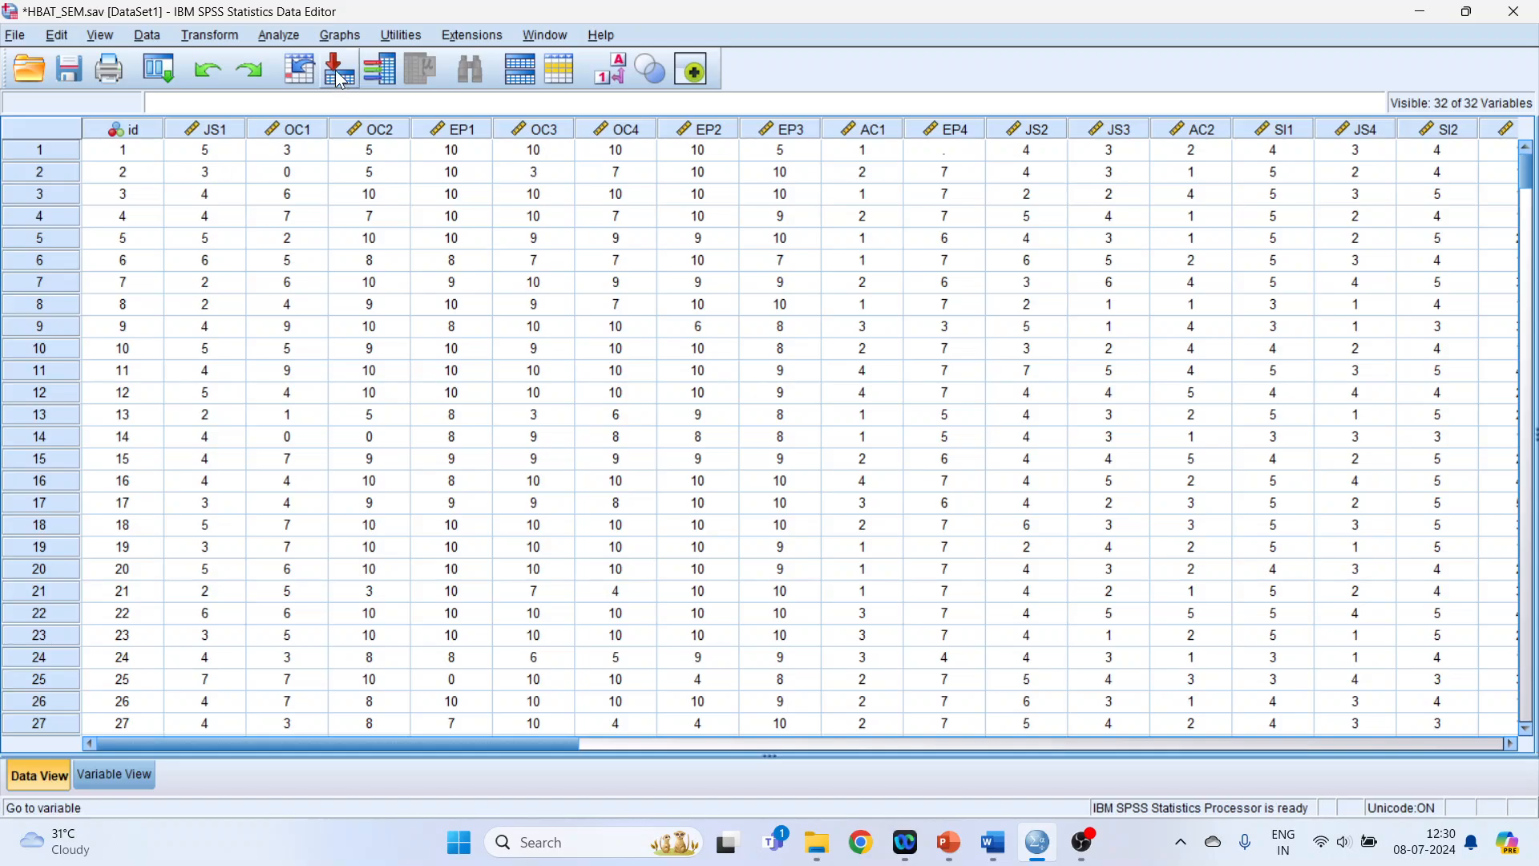
left_click(294, 43)
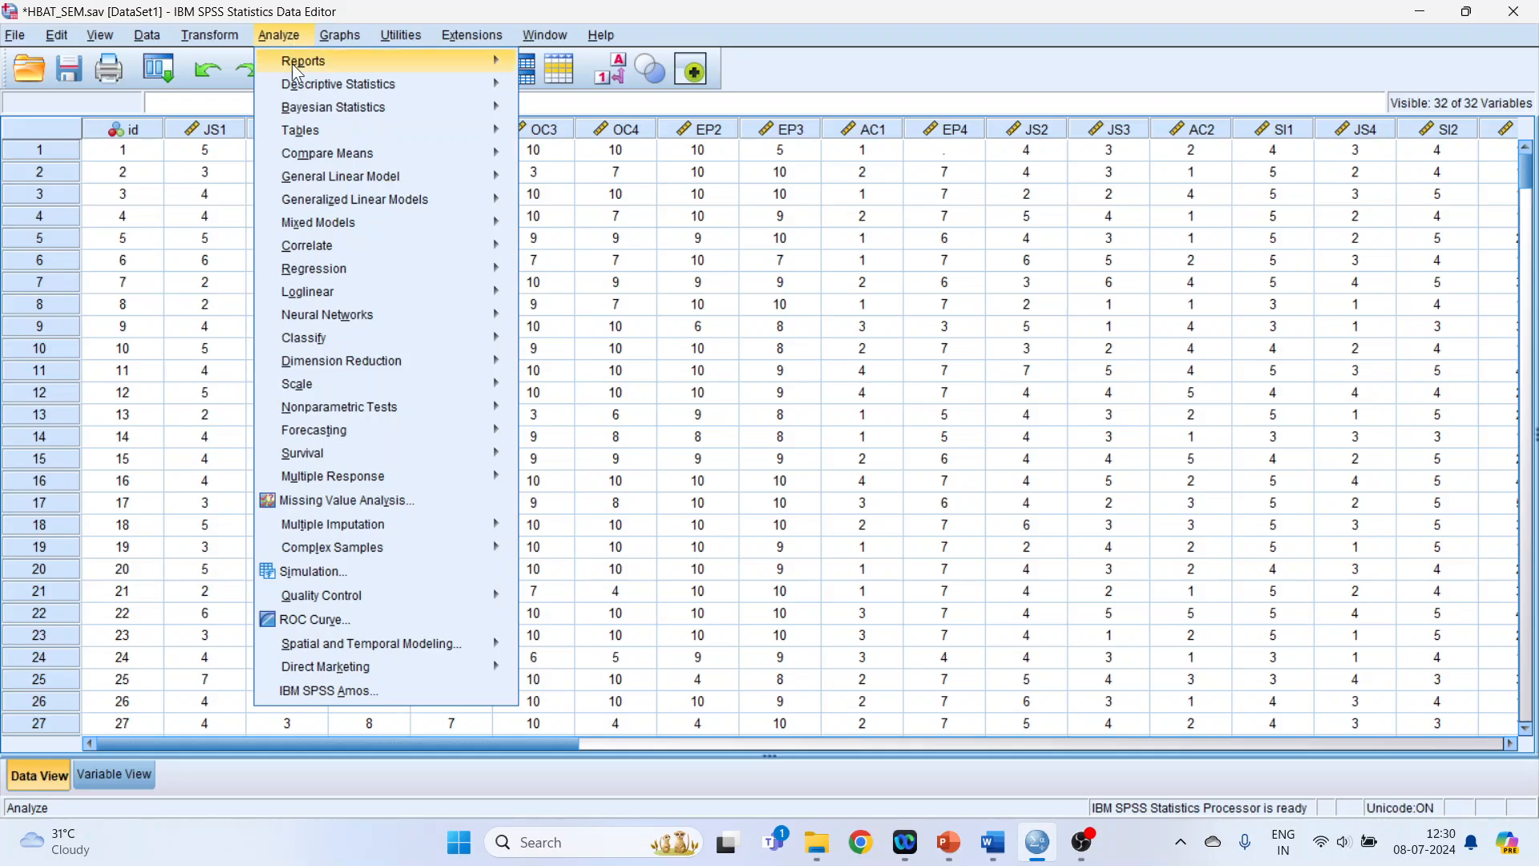
mouse_move(359, 387)
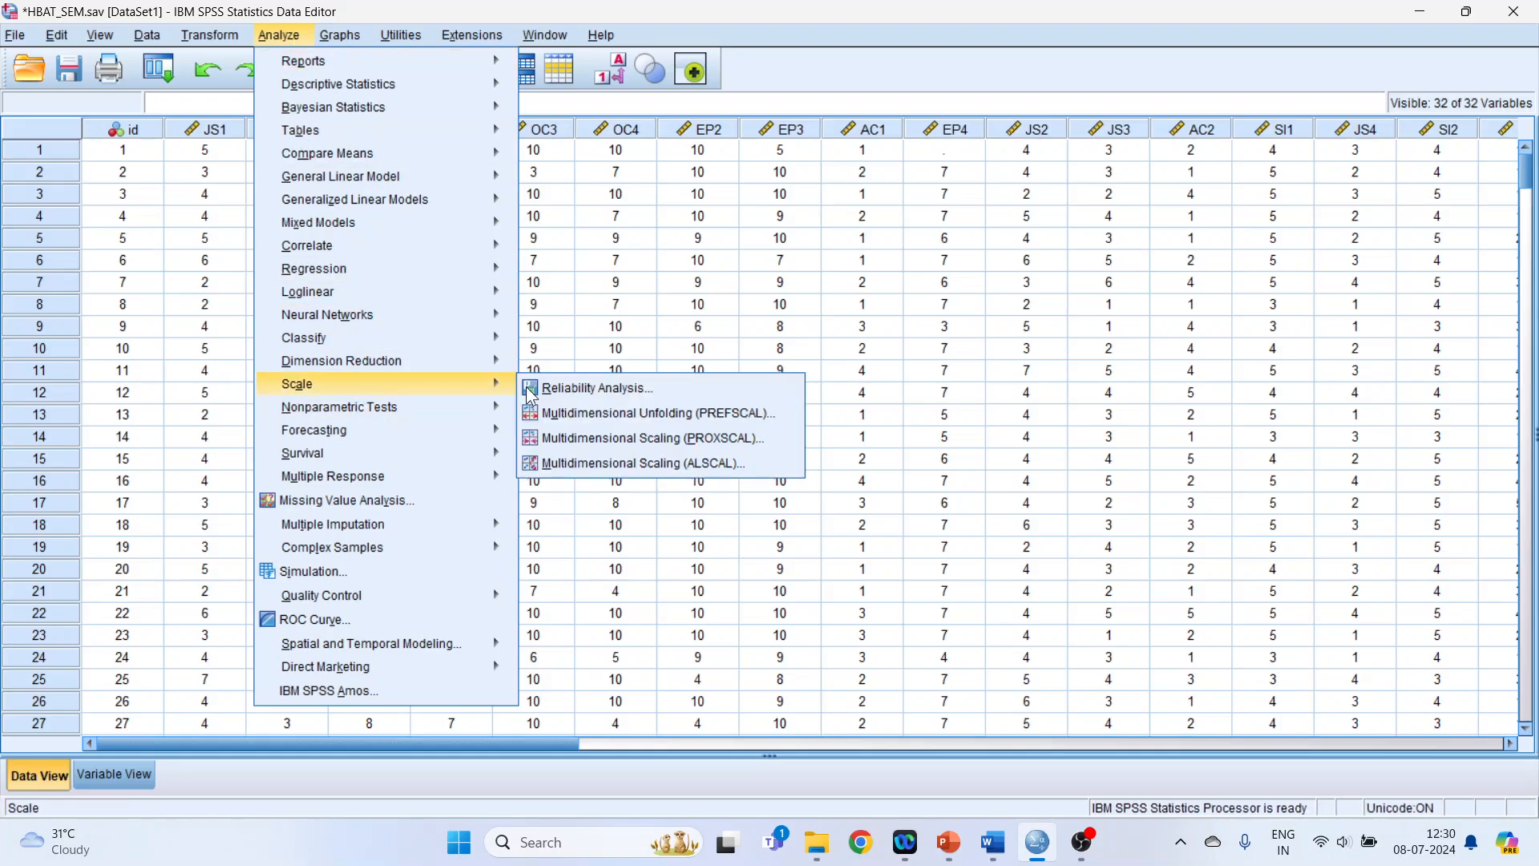
left_click(621, 387)
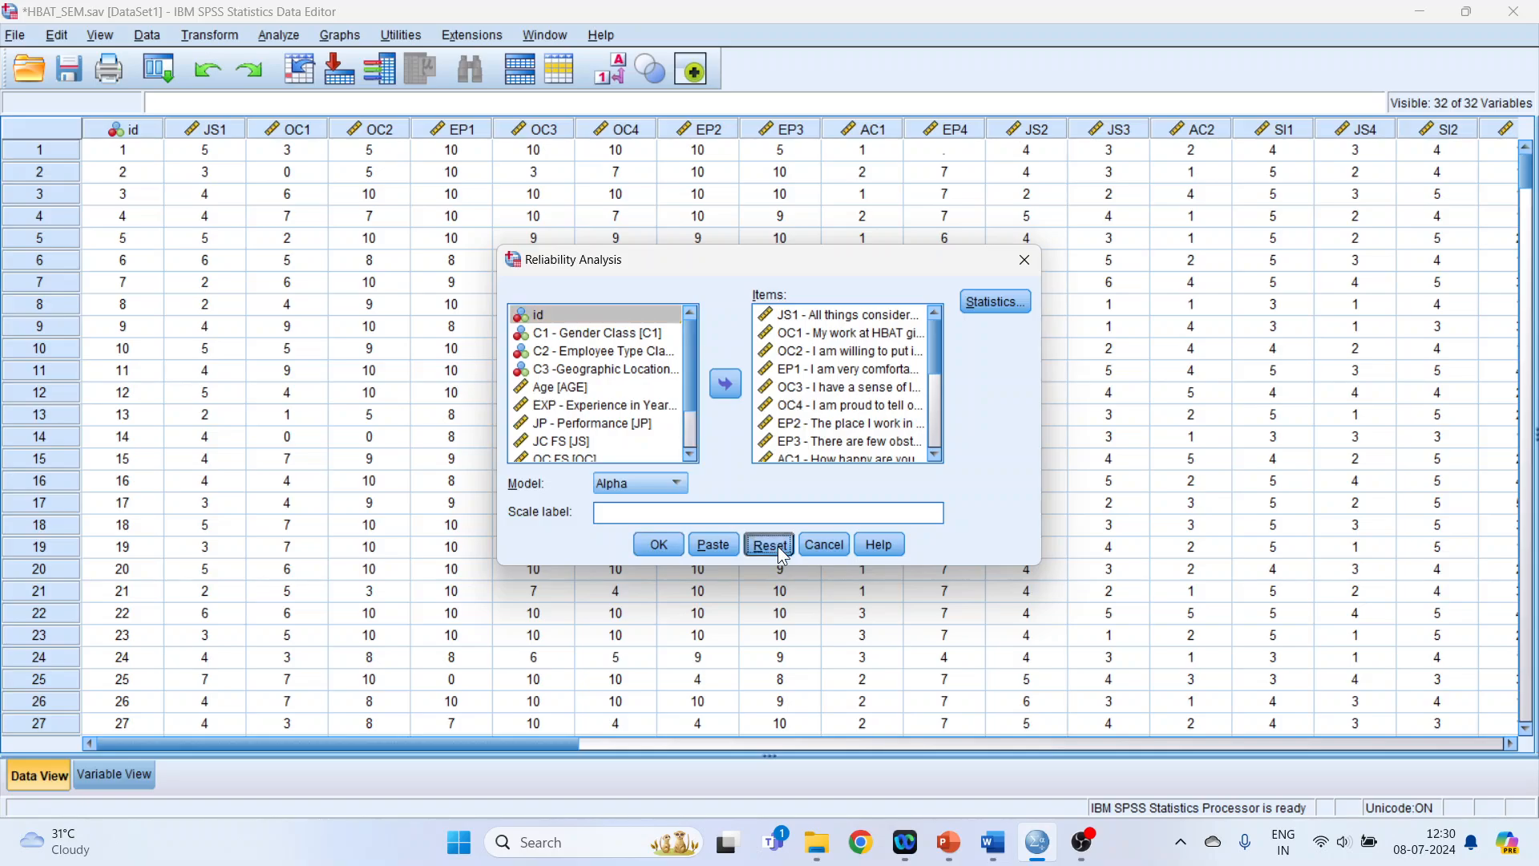
left_click(774, 545)
- Add all questionnaire variables from JS1 through SI4 as the items of the reliability analysis
left_click(579, 337)
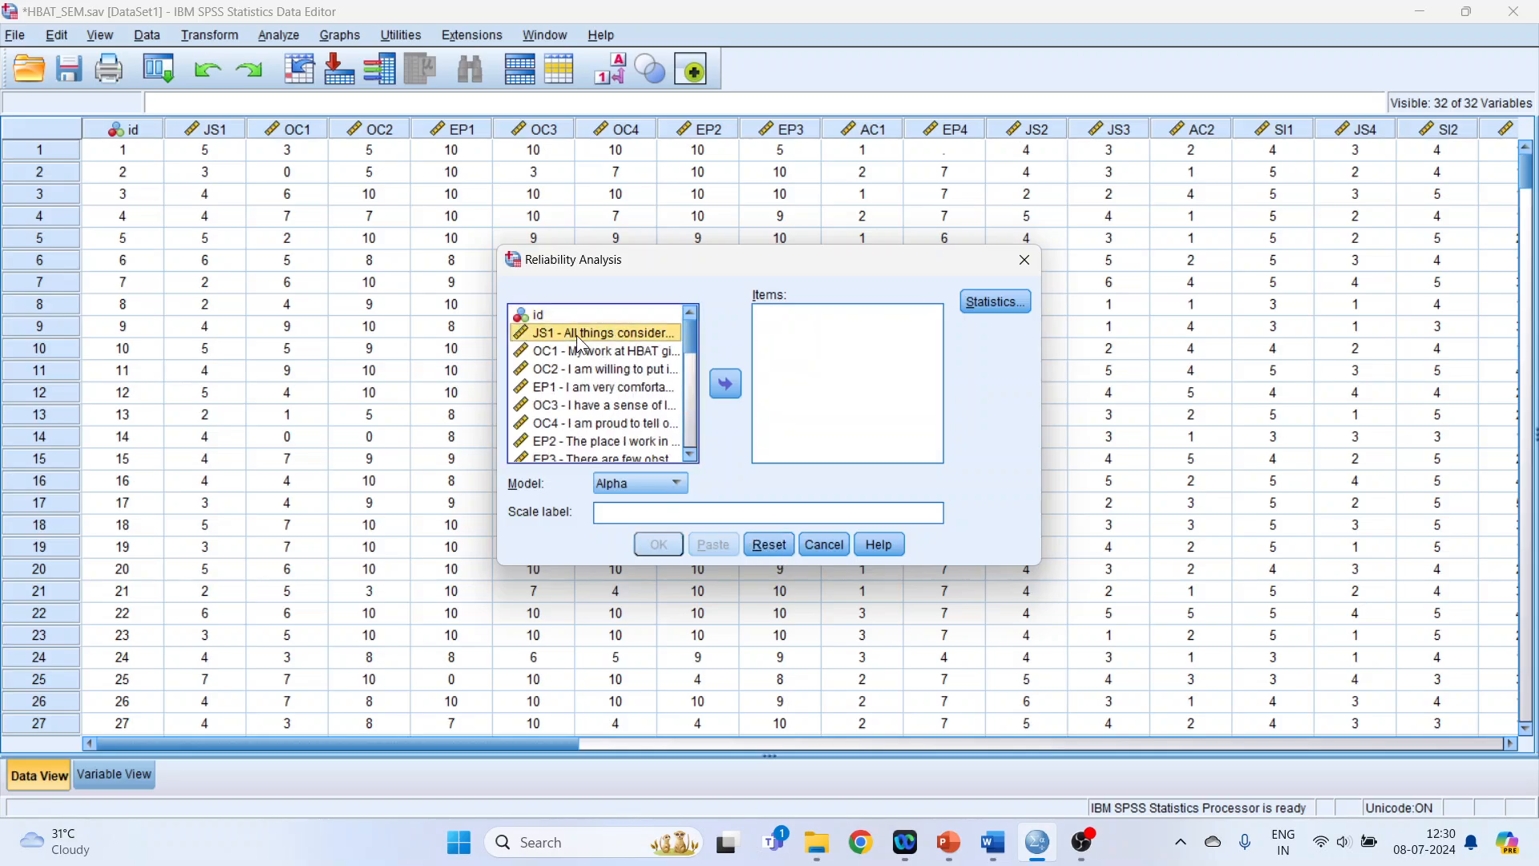
key("shift+Down")
key("shift+Down")
key("shift+Down")
key("shift+Down")
key("shift+Down")
key("shift+Down")
key("shift+Down")
key("shift+Down")
key("shift+Down")
key("shift+Down")
key("shift+Down")
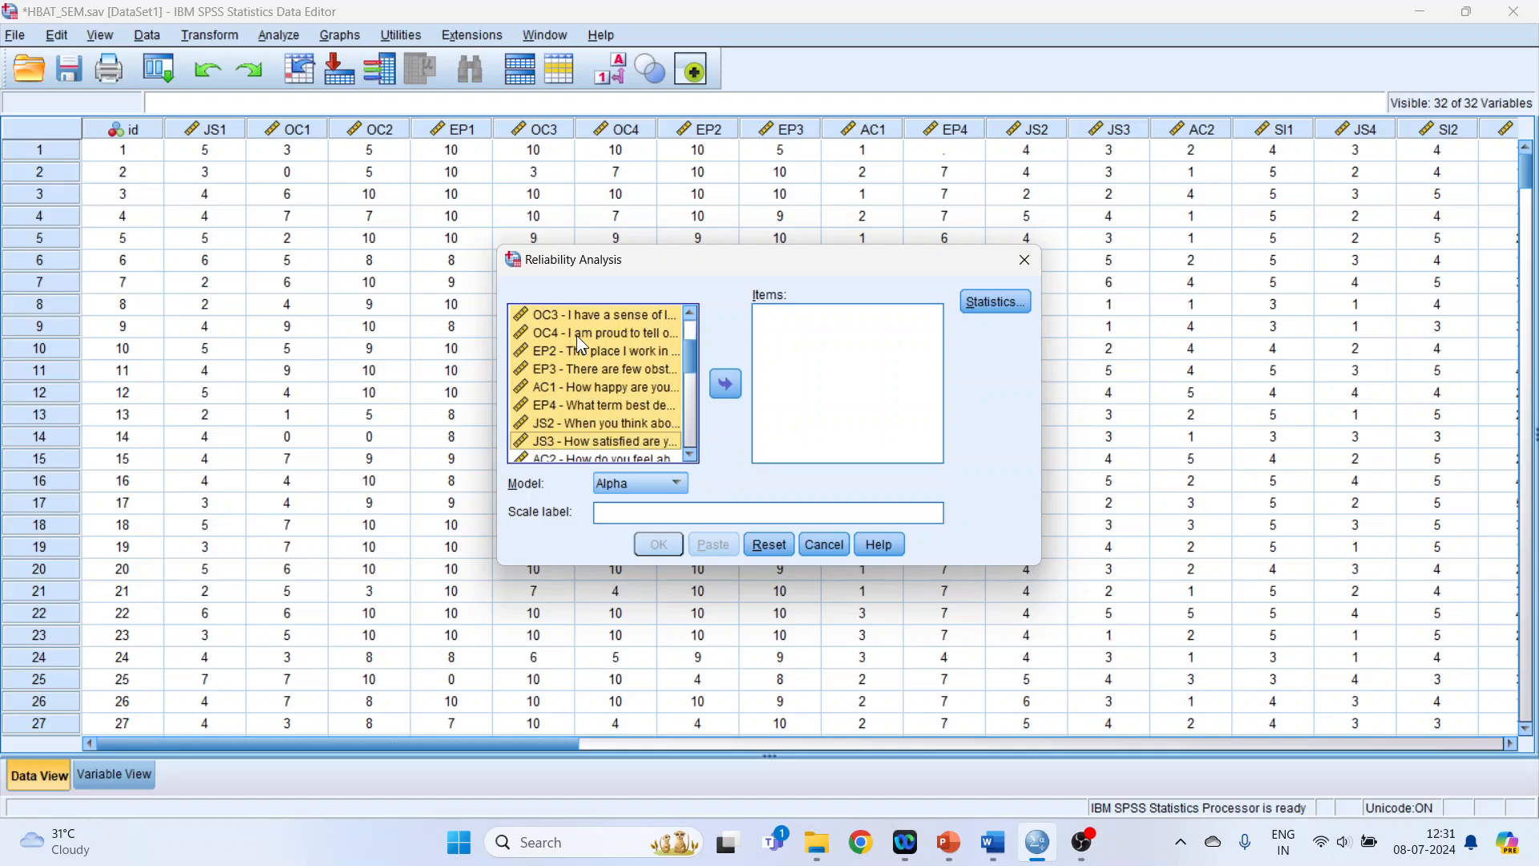
key("shift+Down")
key("shift+Down")
key("shift+Down")
key("shift+Down")
key("shift+Down")
key("shift+Down")
key("shift+Down")
key("shift+Down")
key("shift+Down")
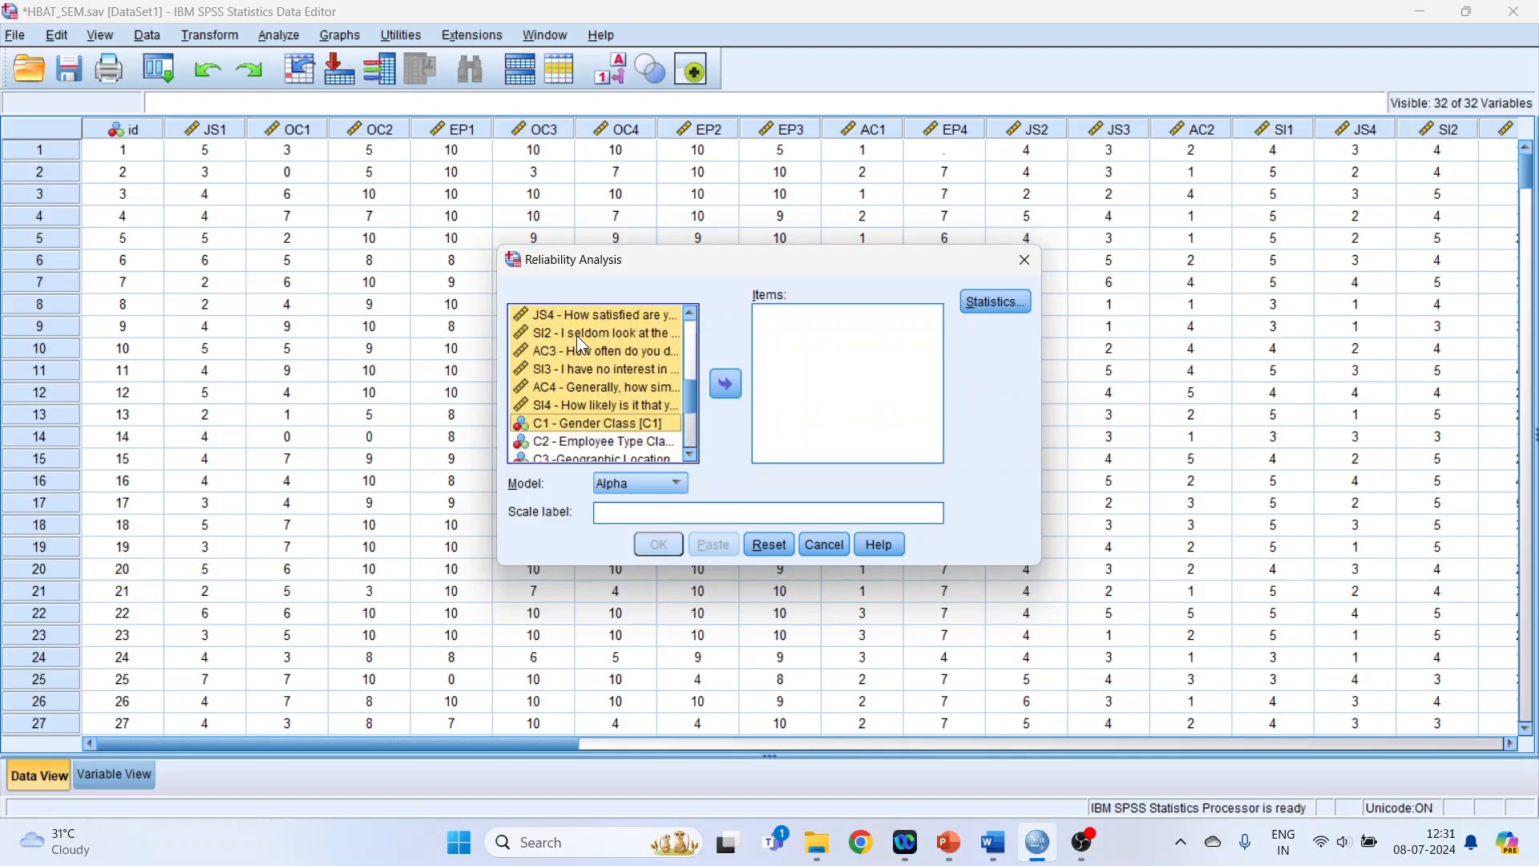
key("shift+Up")
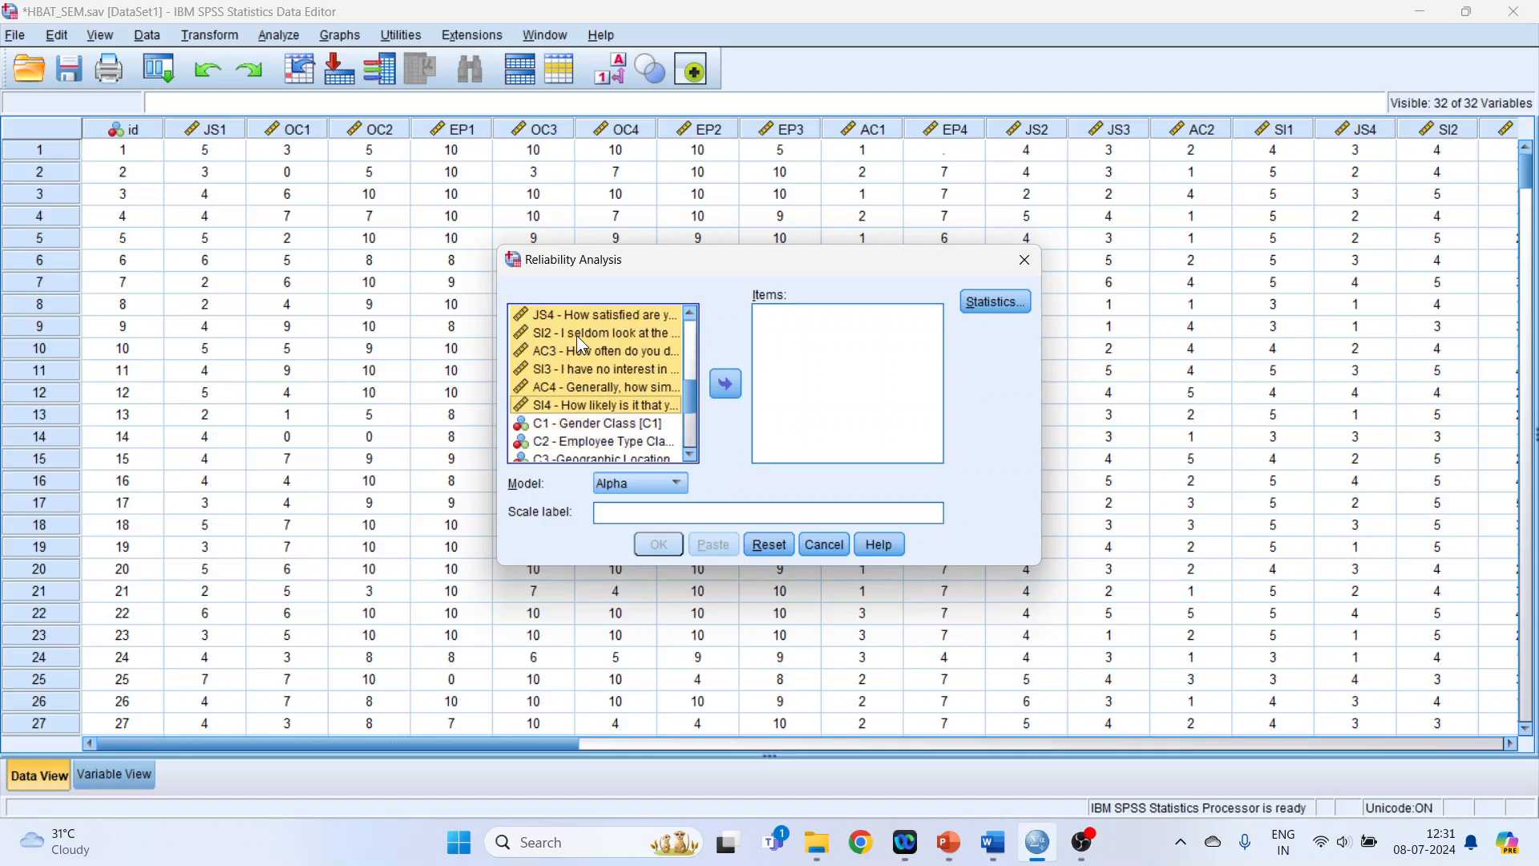
left_click(719, 390)
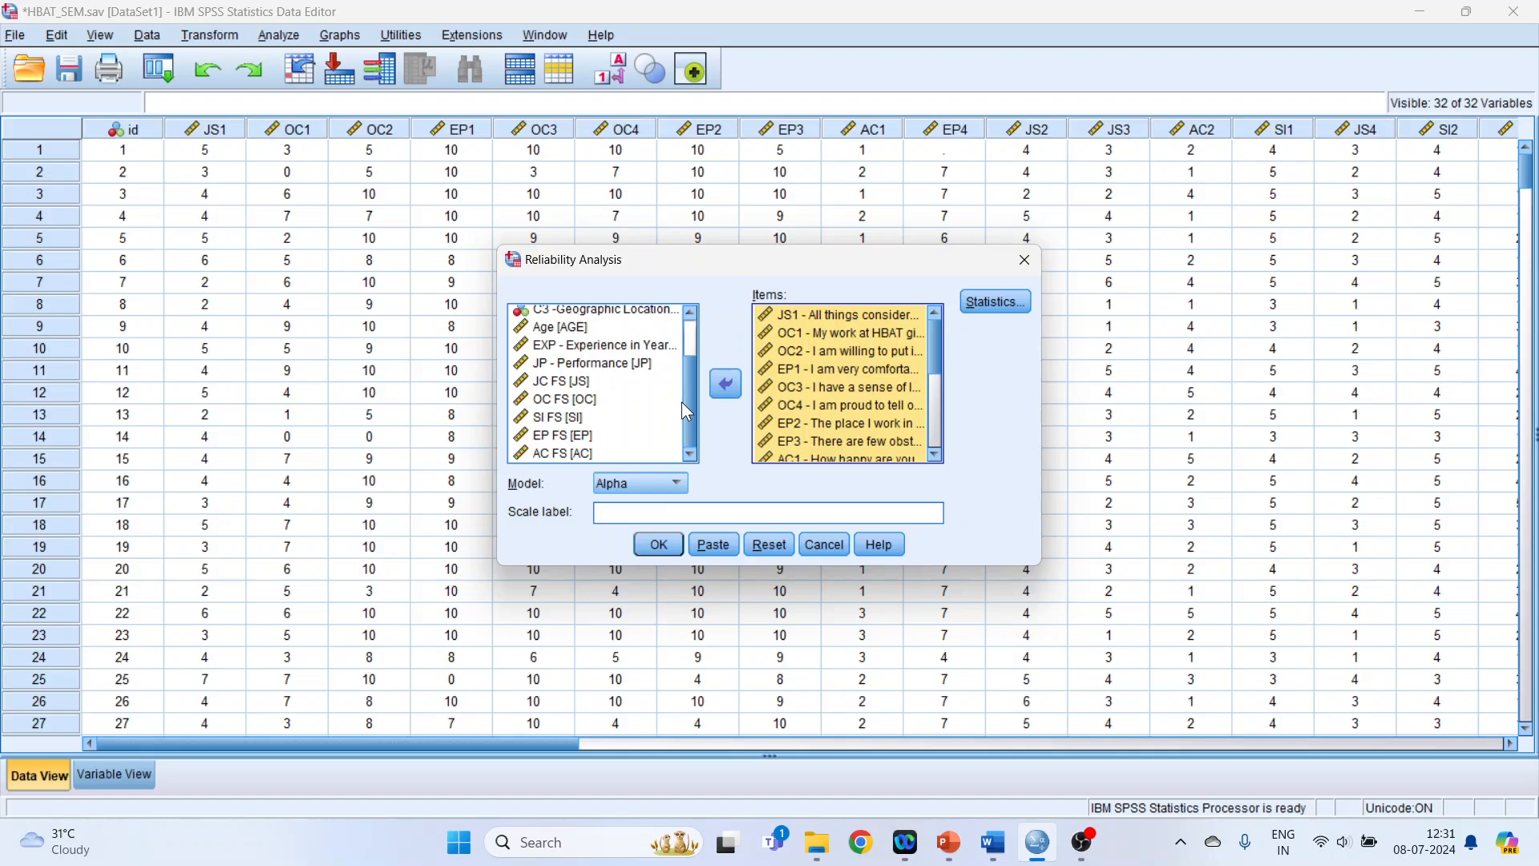
scroll(696, 391, "up", 1)
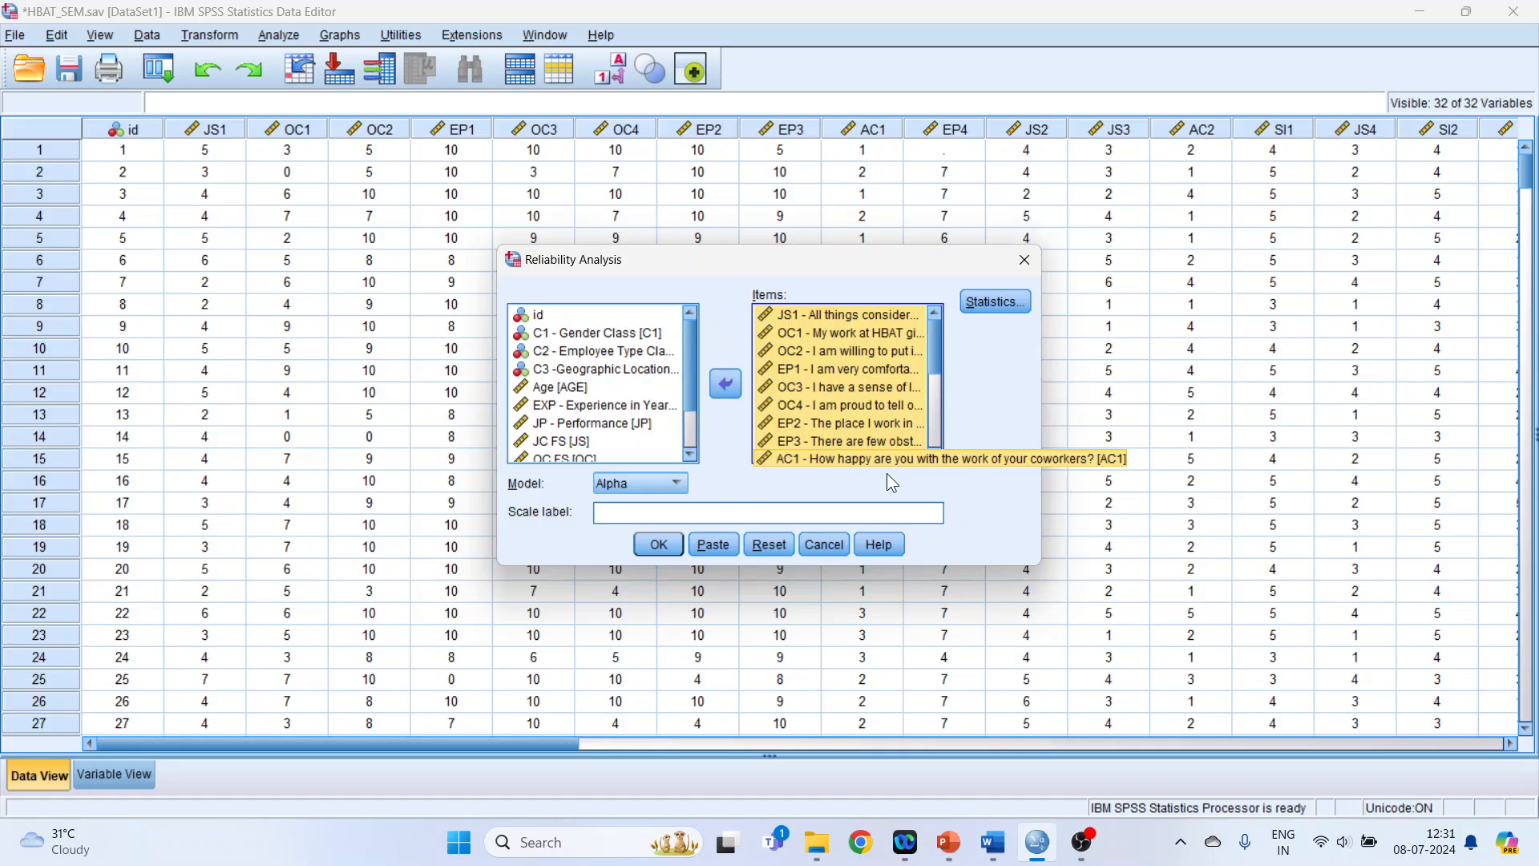
- Request the "Scale if item deleted" descriptives and run the reliability analysis
left_click(993, 305)
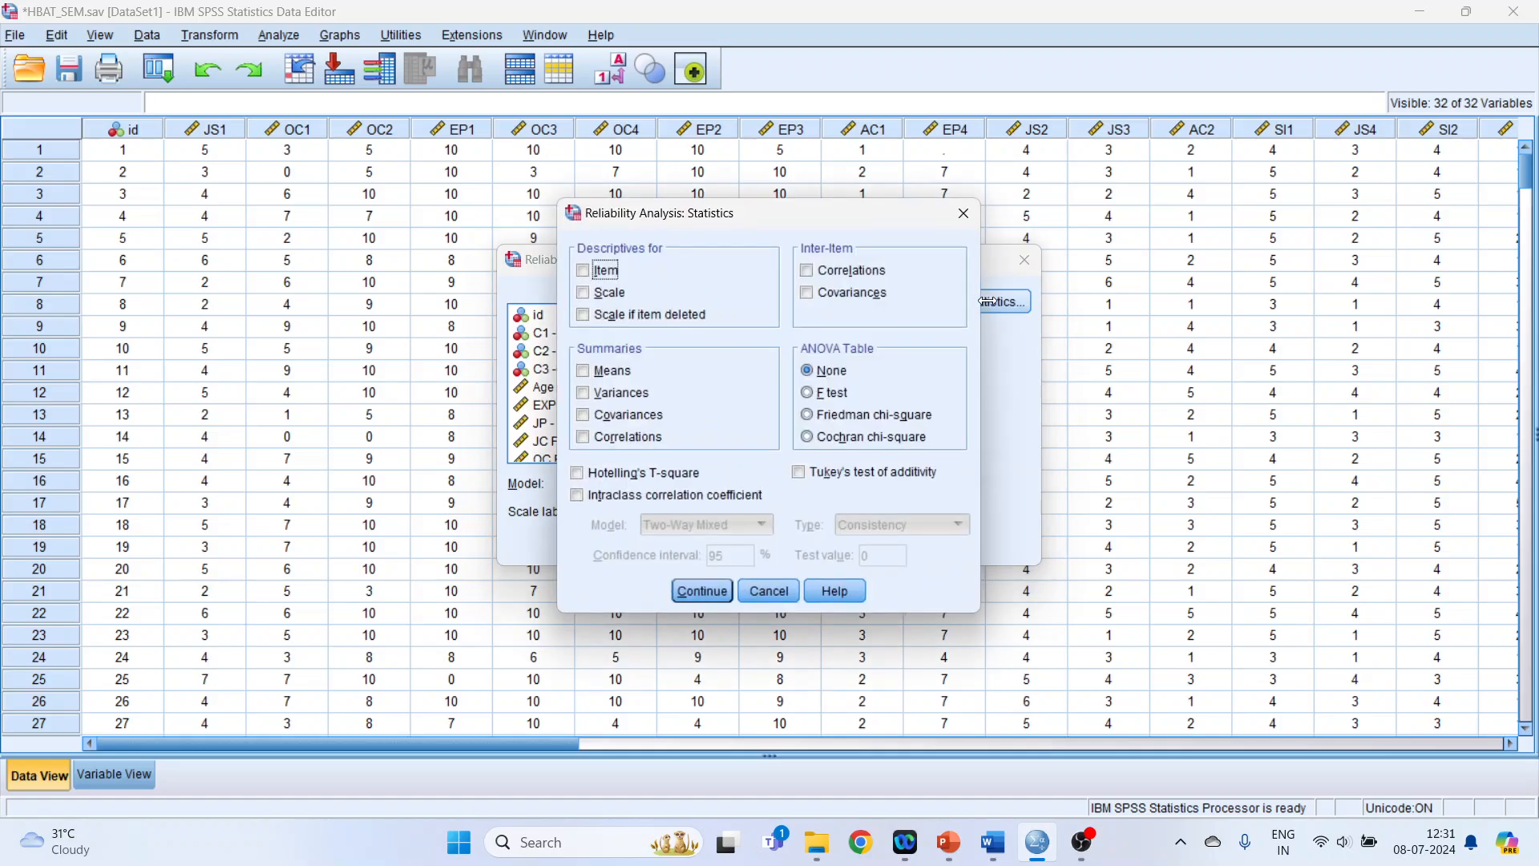
left_click(588, 319)
left_click(721, 593)
left_click(669, 544)
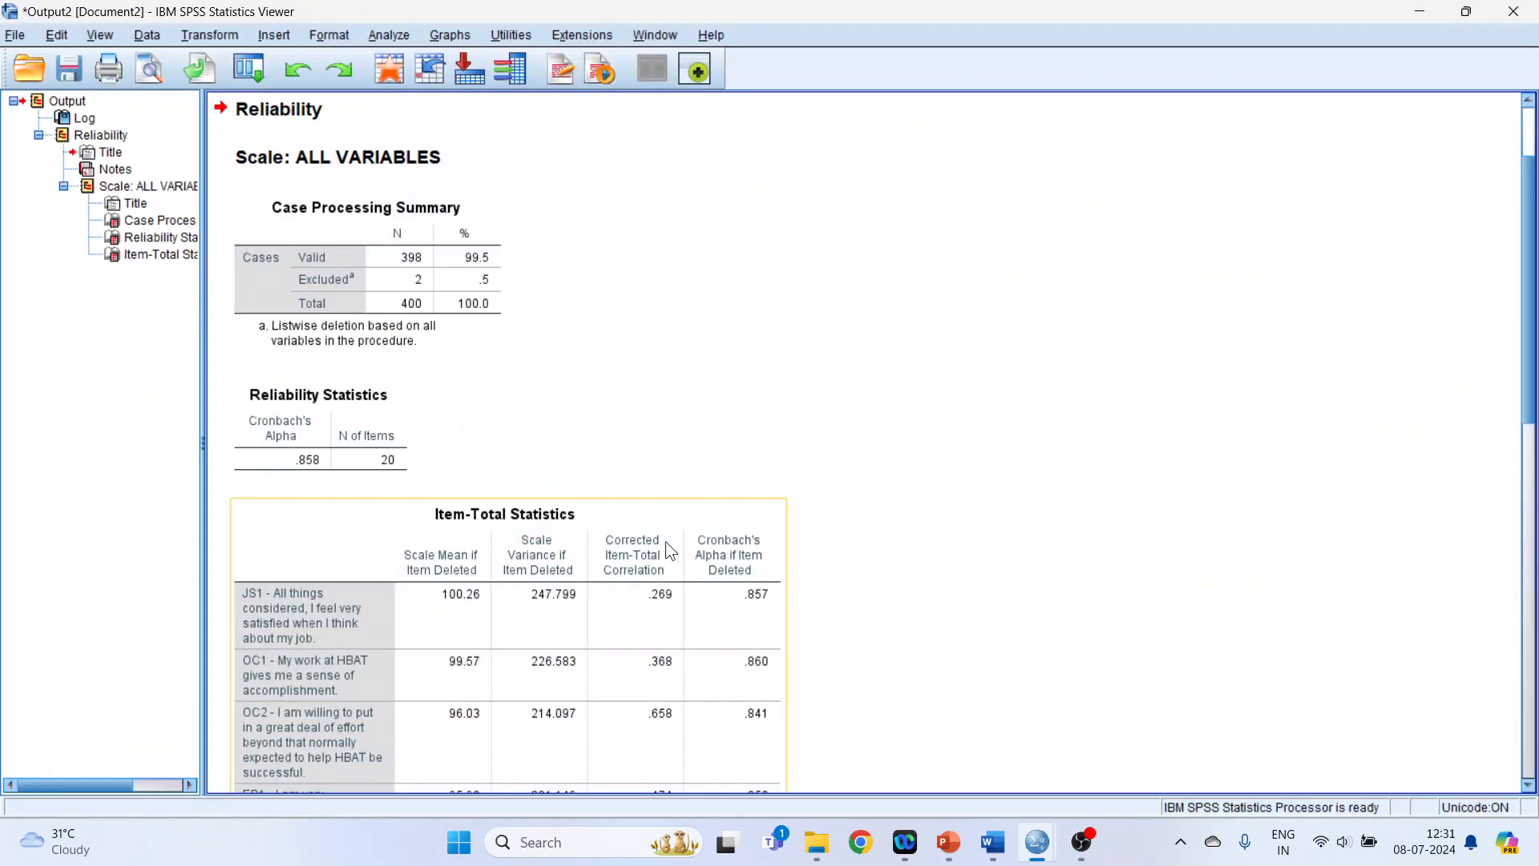
- Select the Reliability Statistics output table, and highlight the matching Cronbach's alpha value in the Word document on instrument reliability
left_click(356, 432)
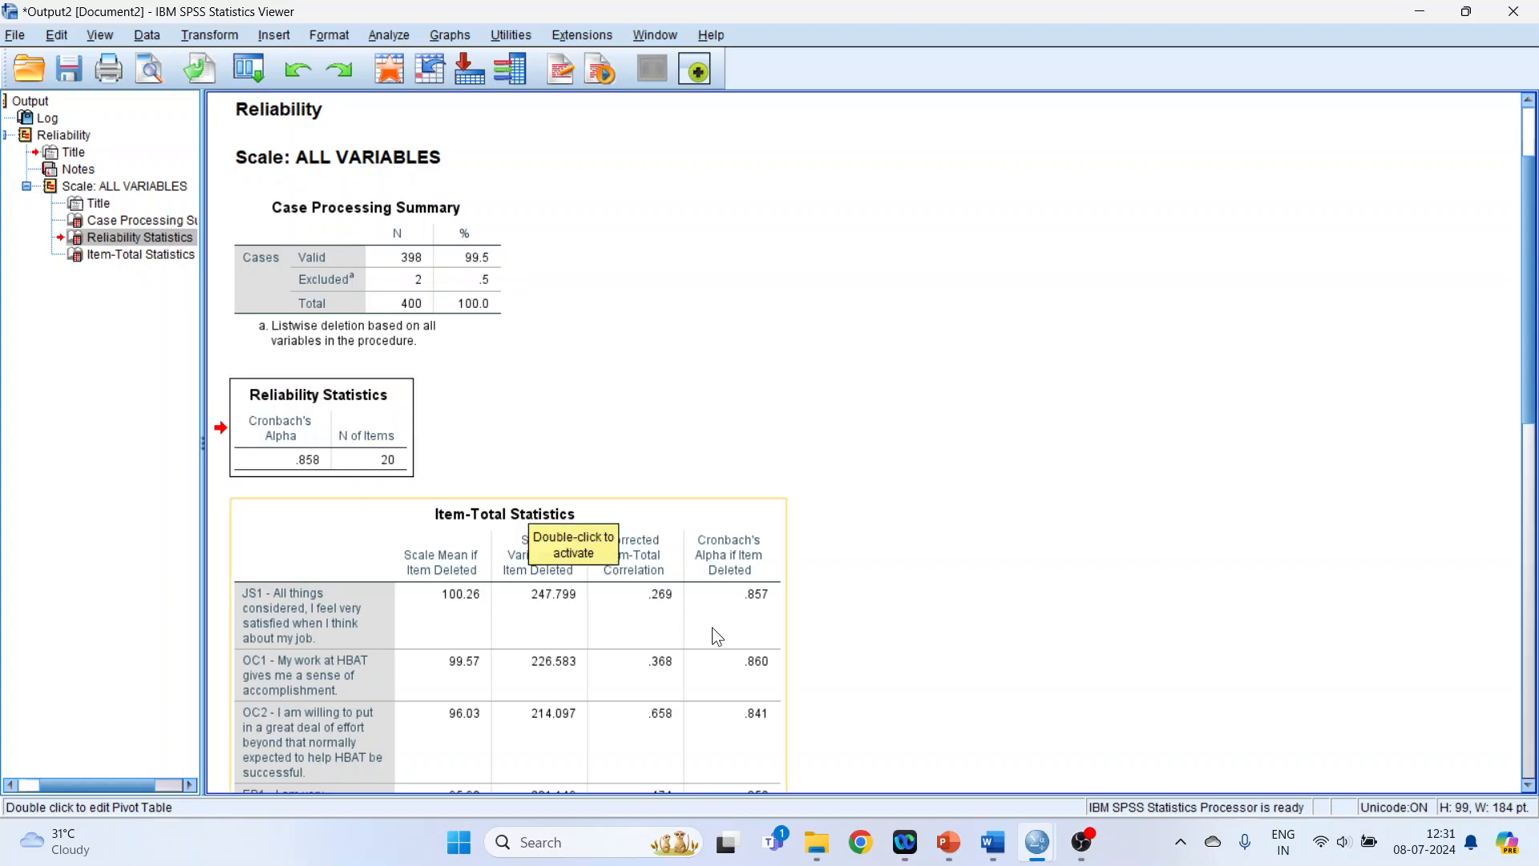
right_click(377, 420)
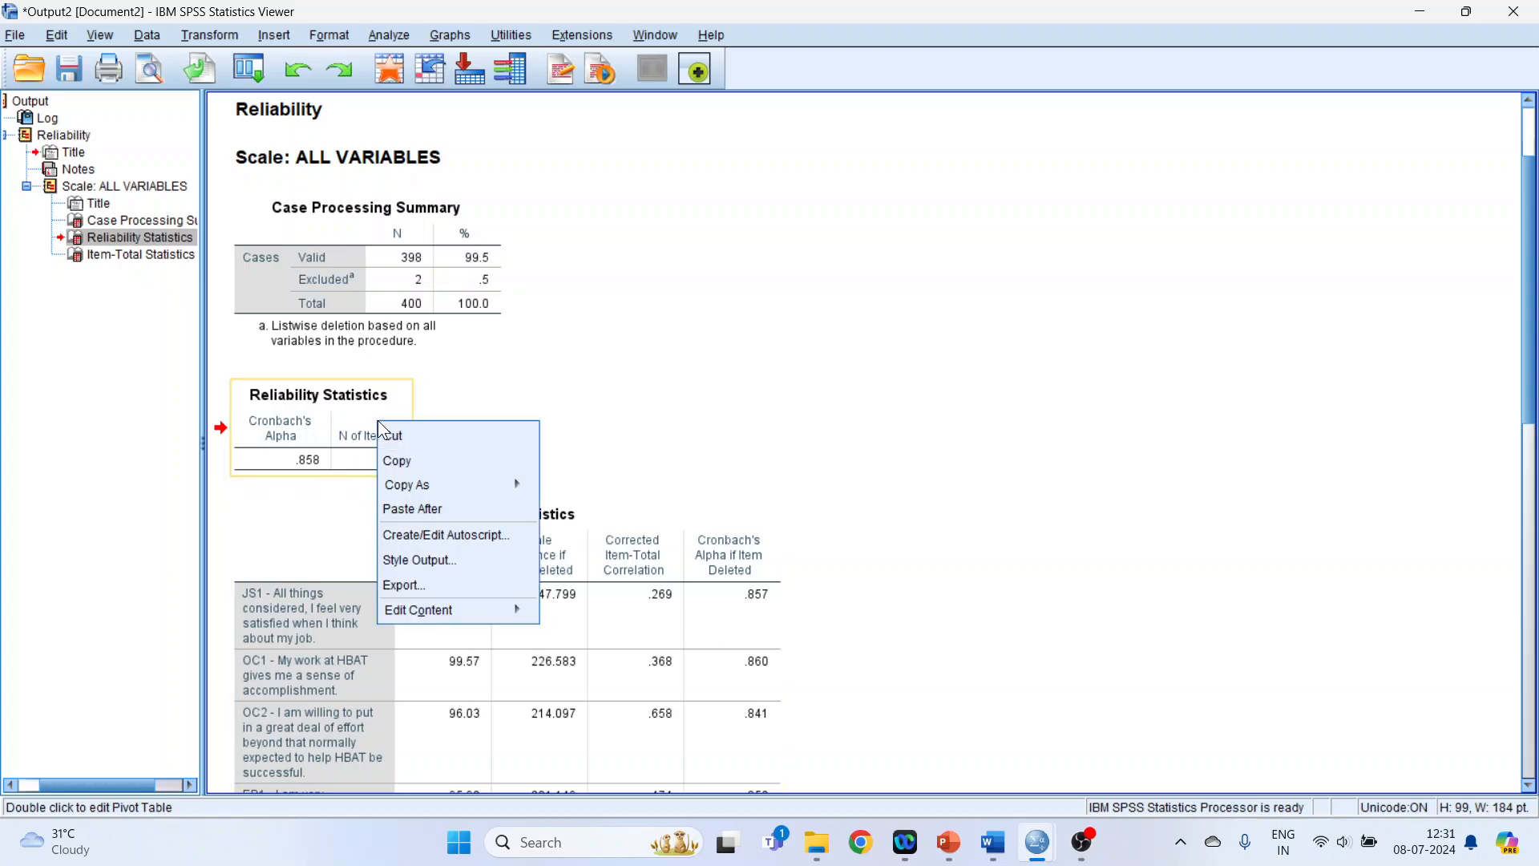
left_click(992, 842)
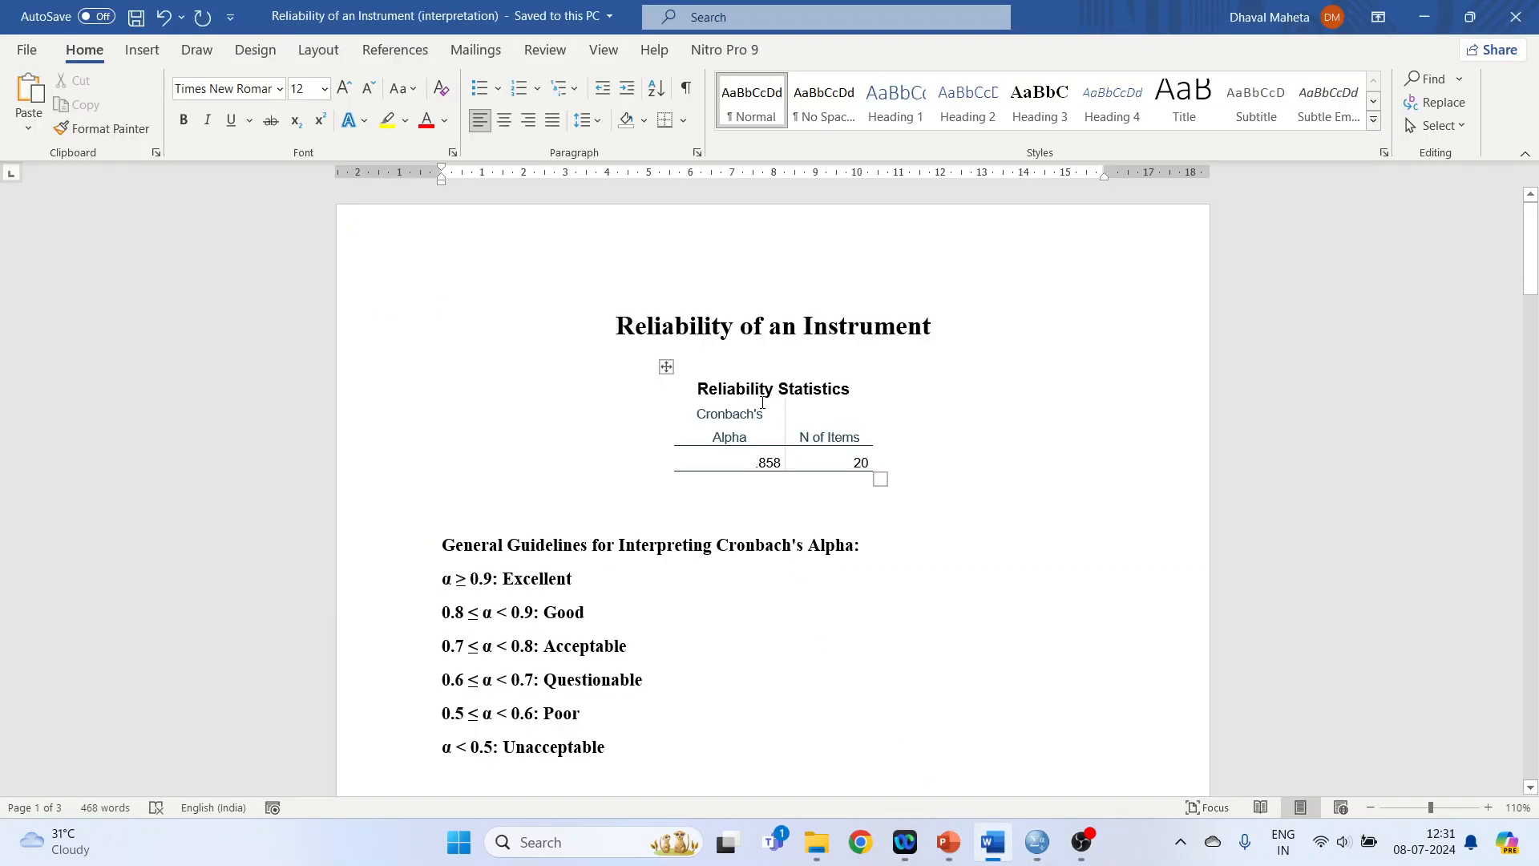
left_click_drag(756, 462, 784, 464)
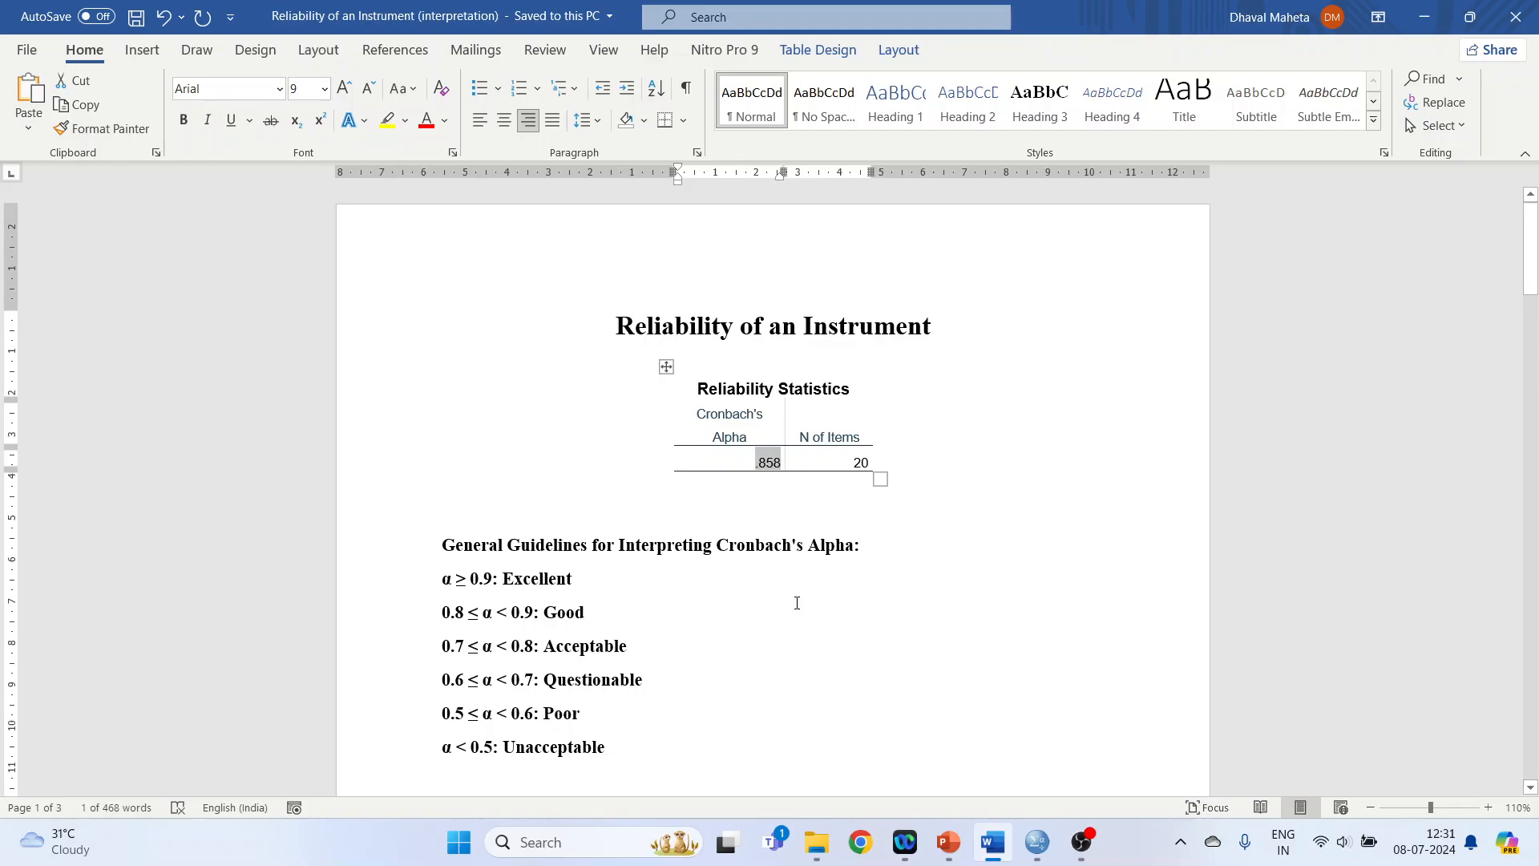
- Read through the general guidelines for interpreting Cronbach's alpha, highlighting the ranges from Good down to Unacceptable
scroll(1533, 792, "down", 2)
left_click(1532, 789)
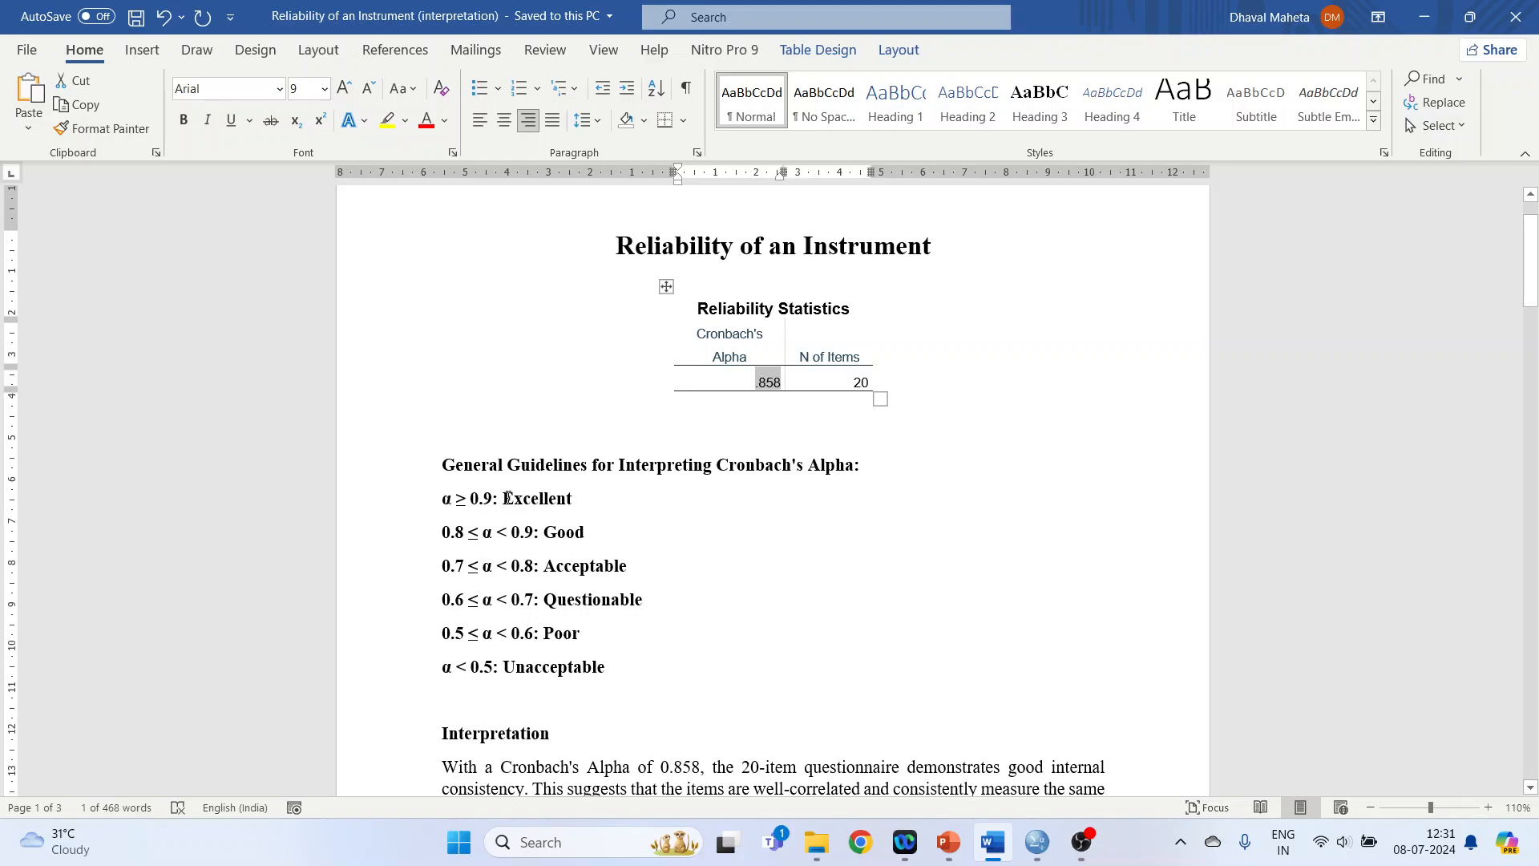
scroll(496, 533, "down", 2)
left_click(527, 437)
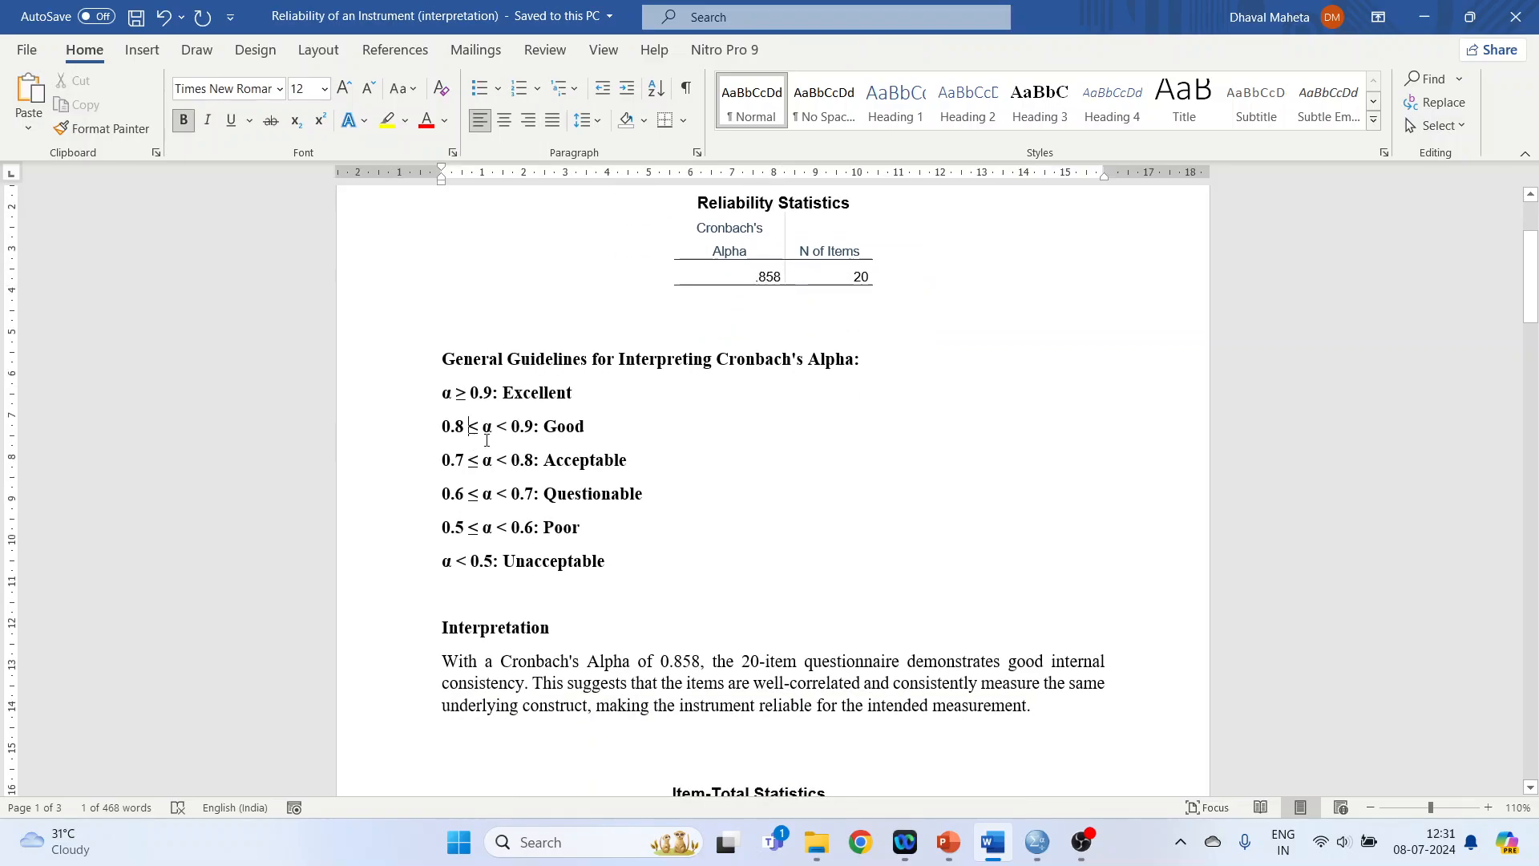
left_click_drag(445, 426, 594, 425)
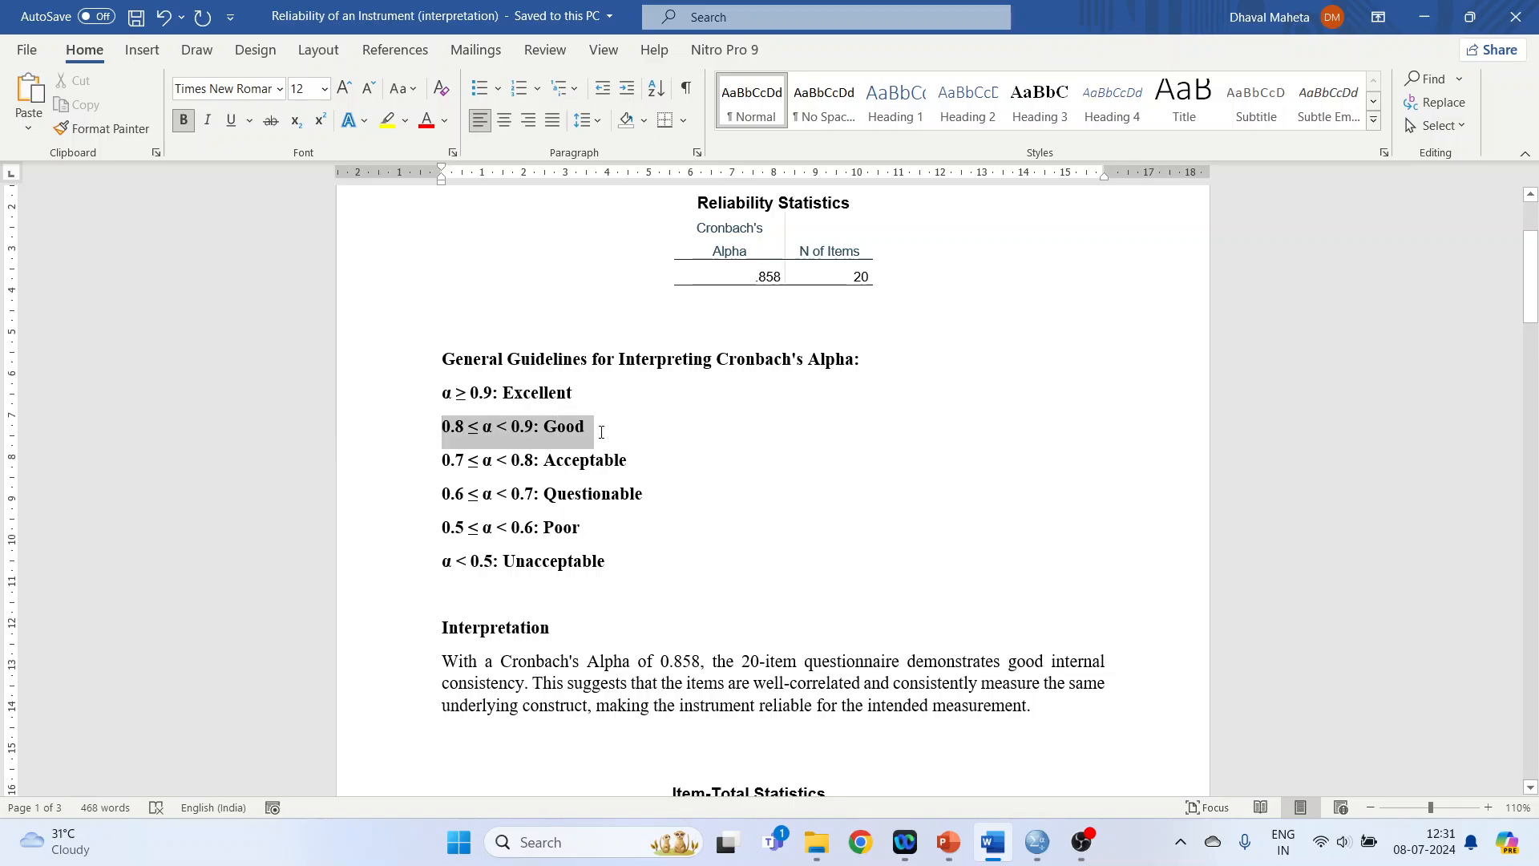
left_click(442, 460)
left_click_drag(502, 461, 662, 465)
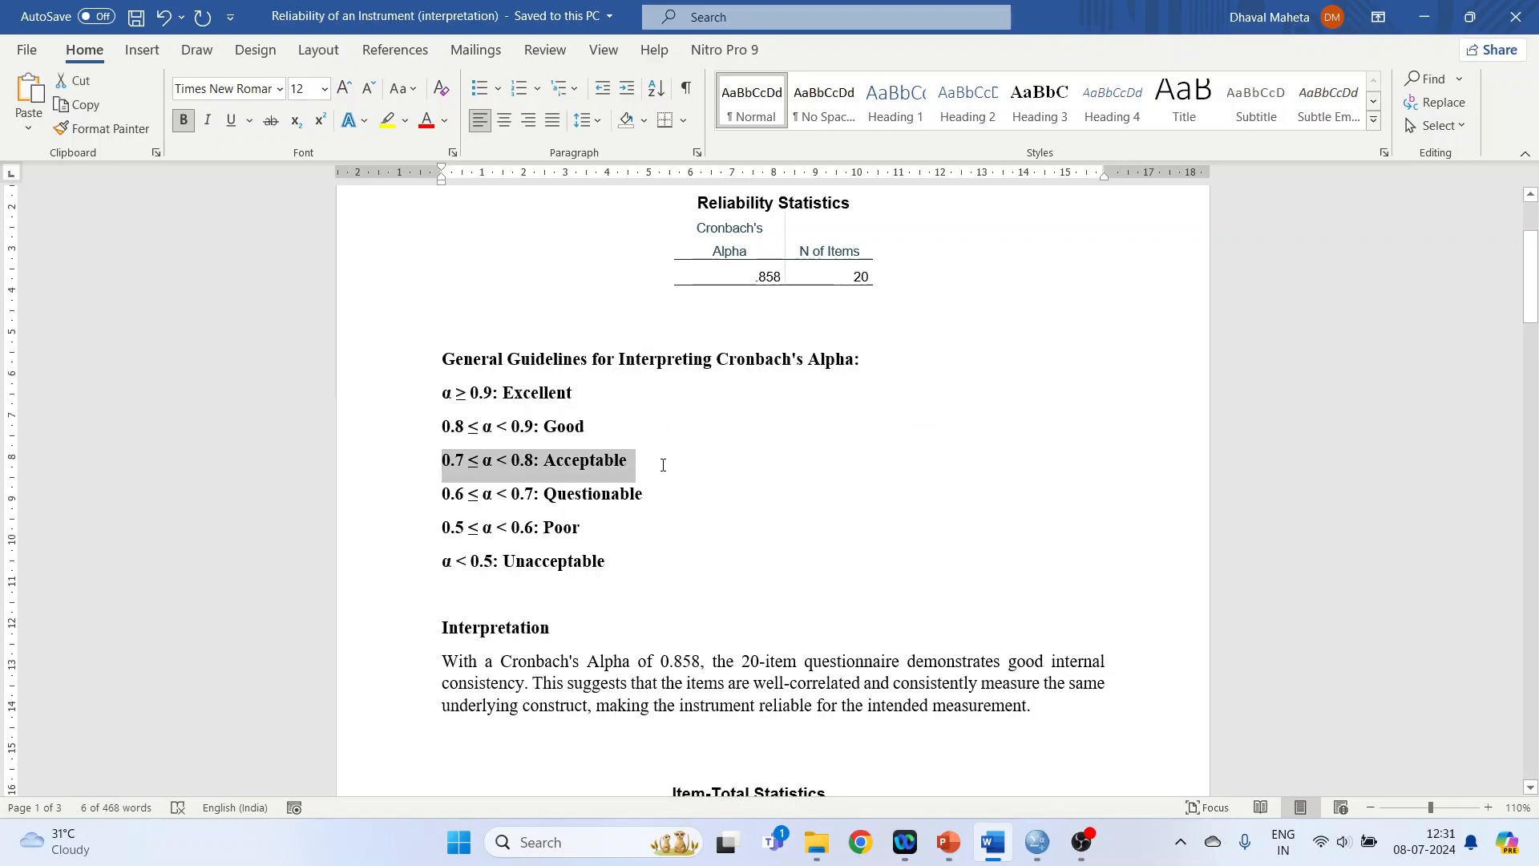
left_click_drag(443, 494, 607, 496)
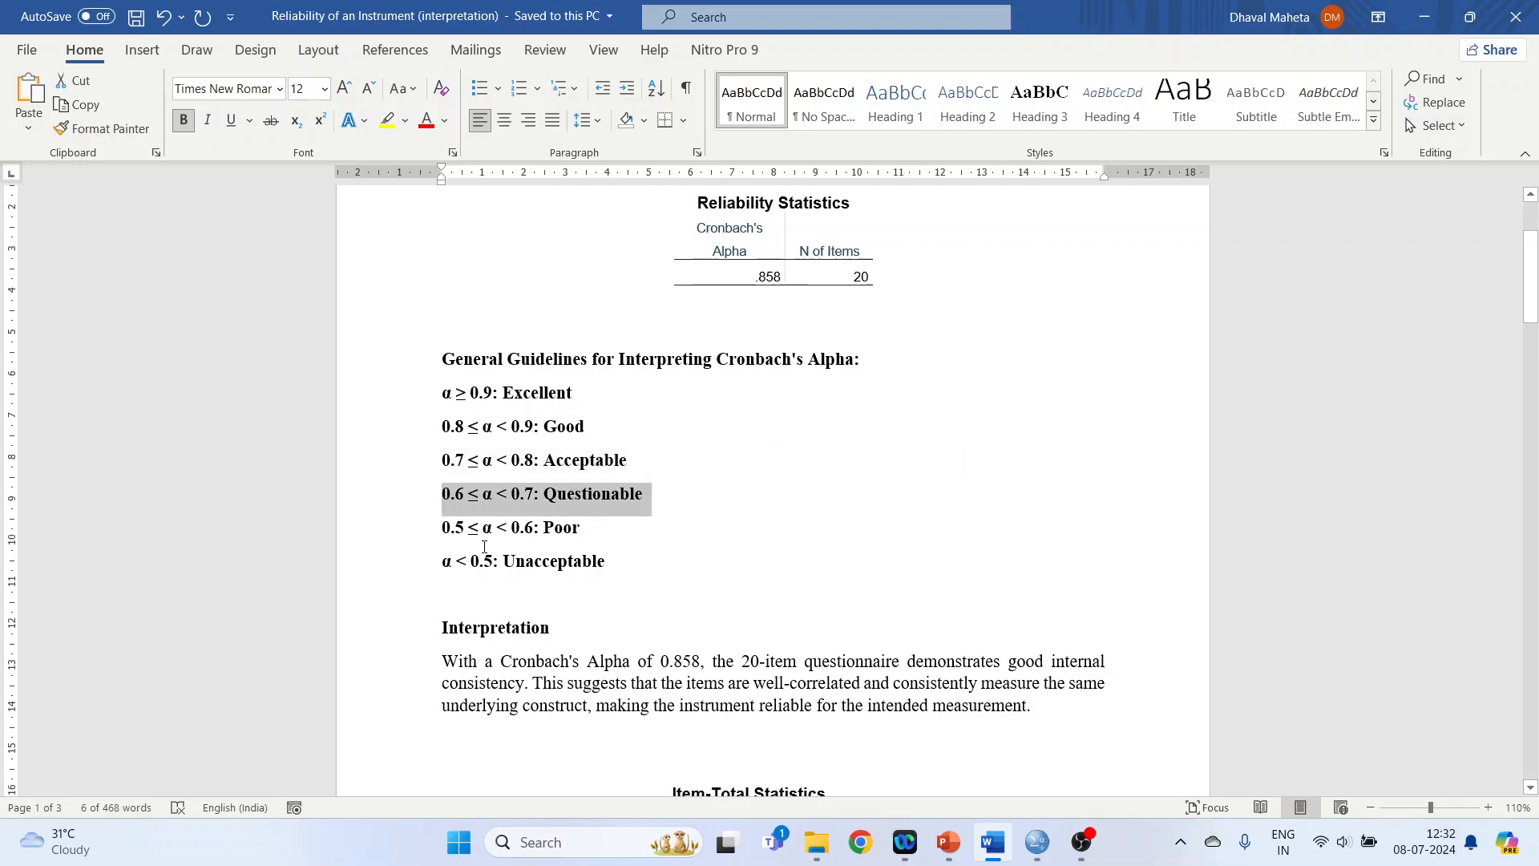
left_click_drag(441, 532, 585, 533)
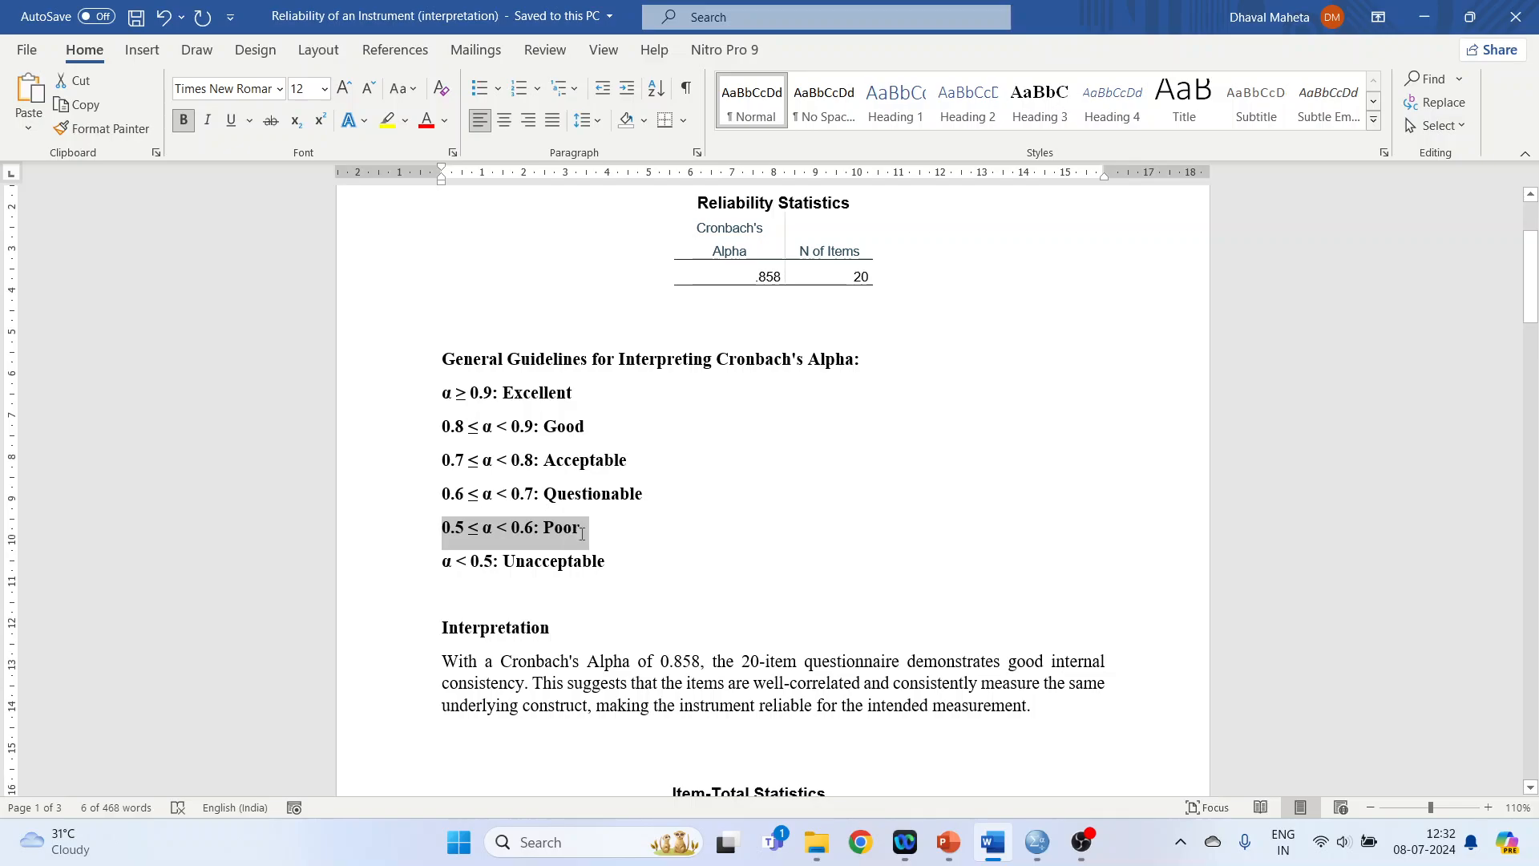
left_click_drag(442, 565, 611, 565)
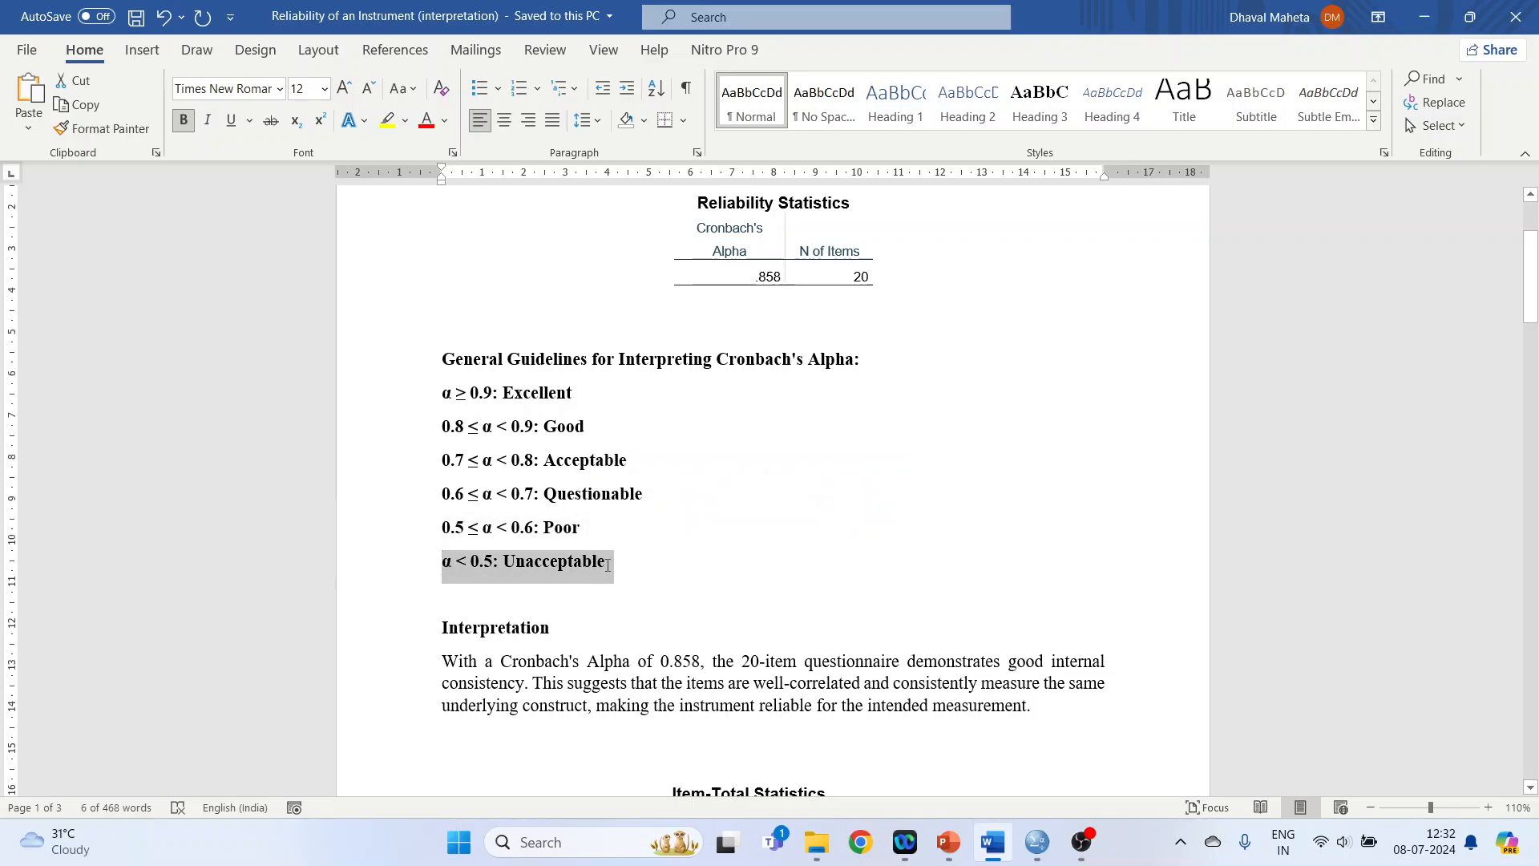
left_click(700, 419)
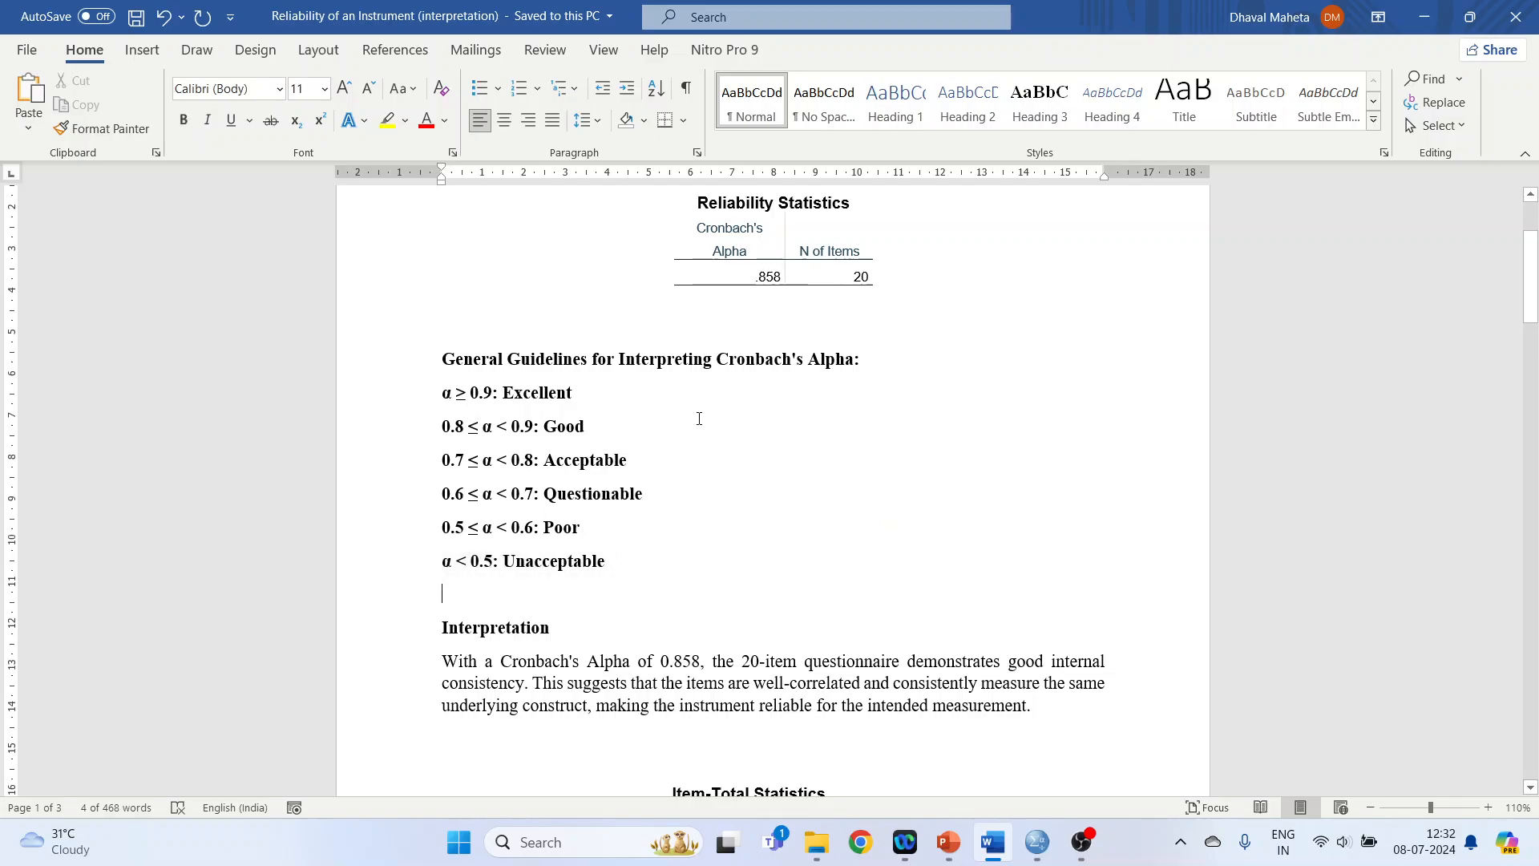
- Compare the table's alpha value with the Good range and read the Interpretation paragraph below the guidelines
left_click(770, 276)
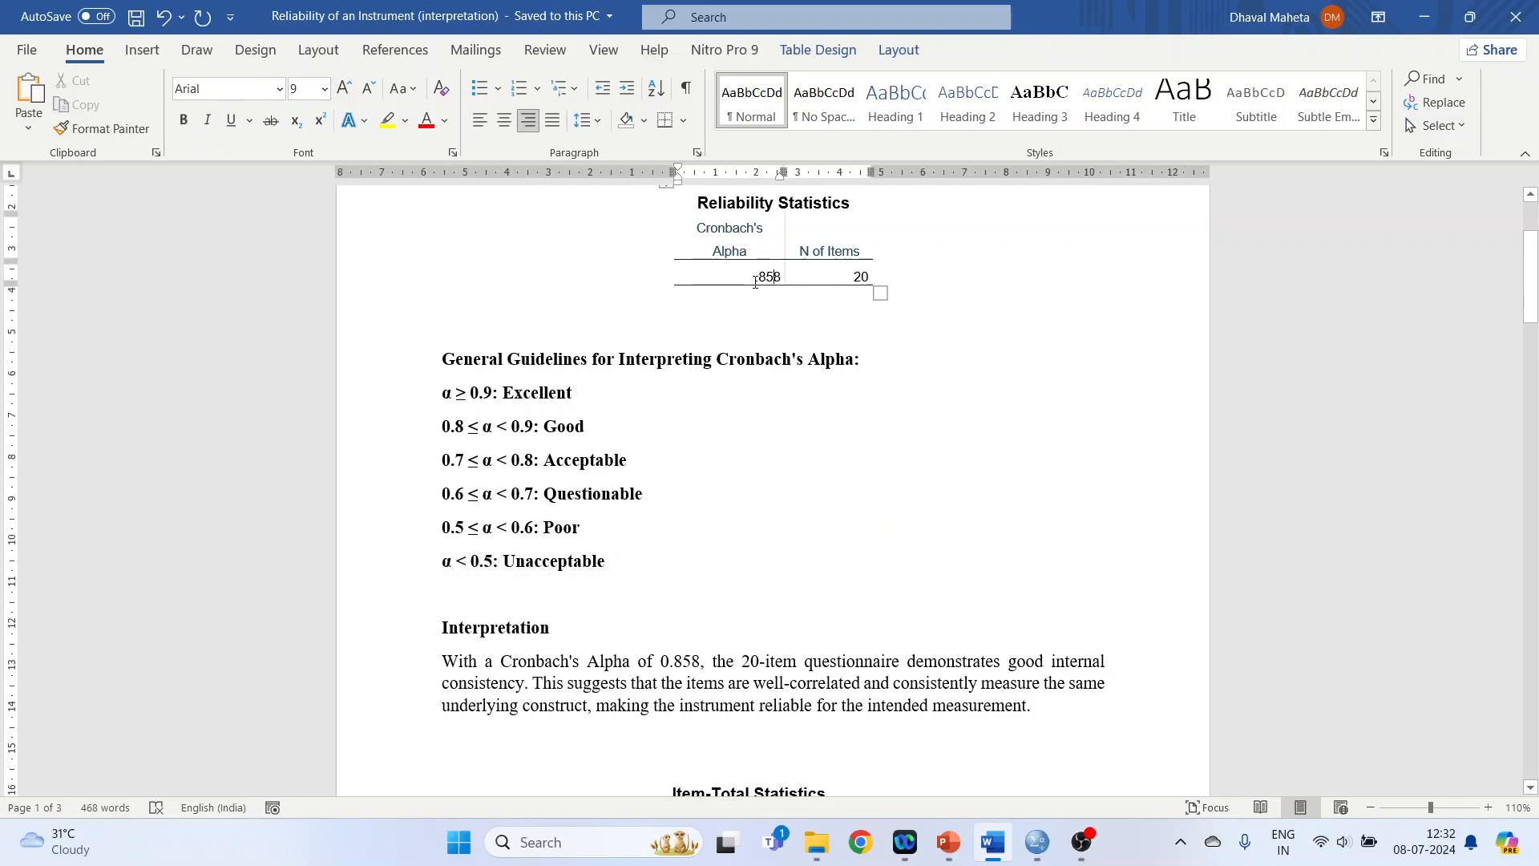
left_click_drag(442, 427, 593, 429)
scroll(605, 574, "down", 3)
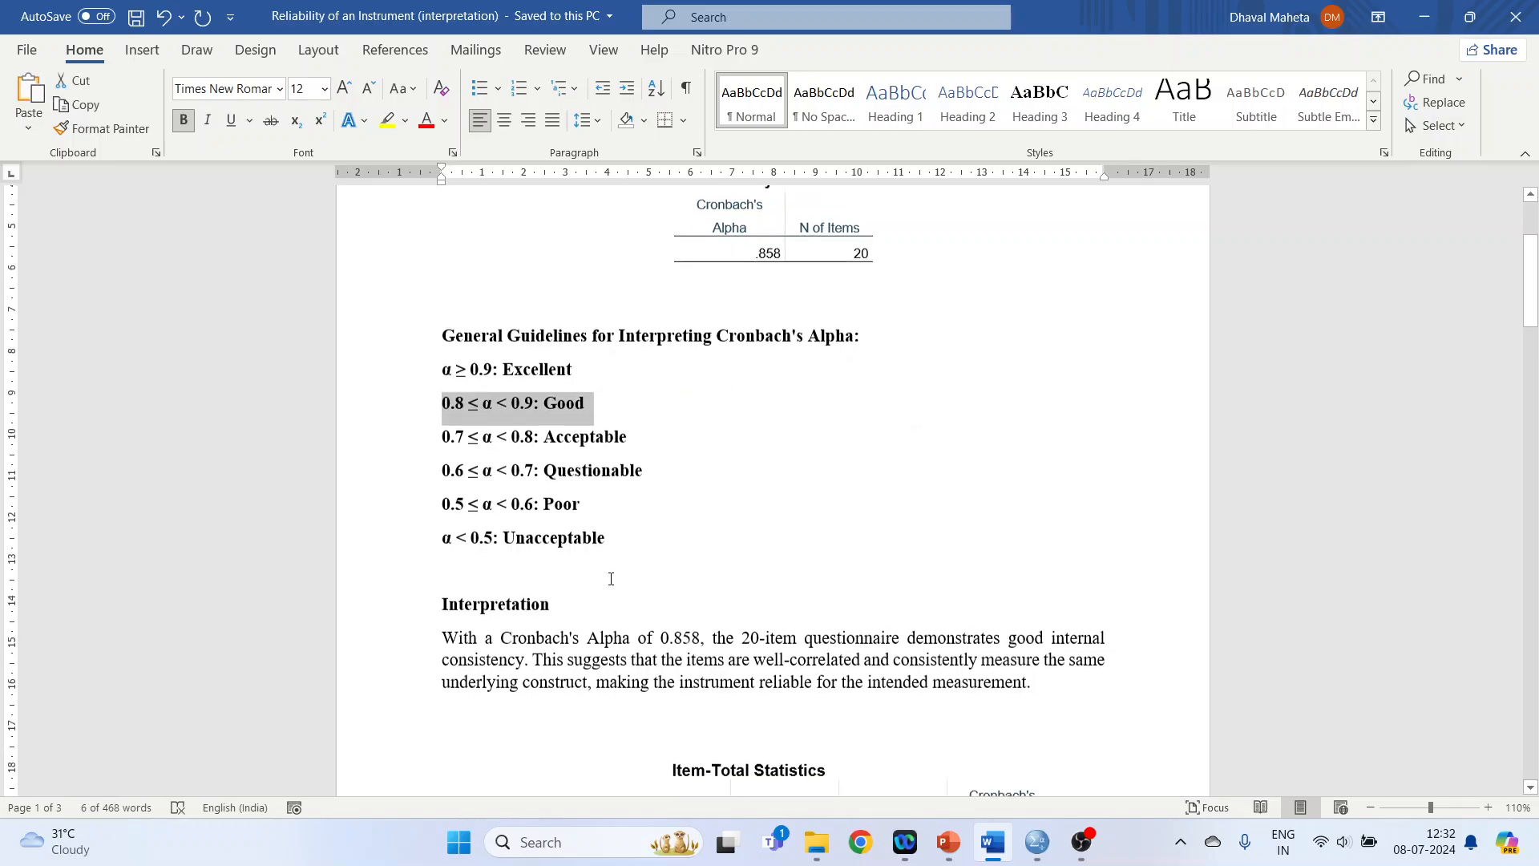
left_click(572, 556)
double_click(475, 556)
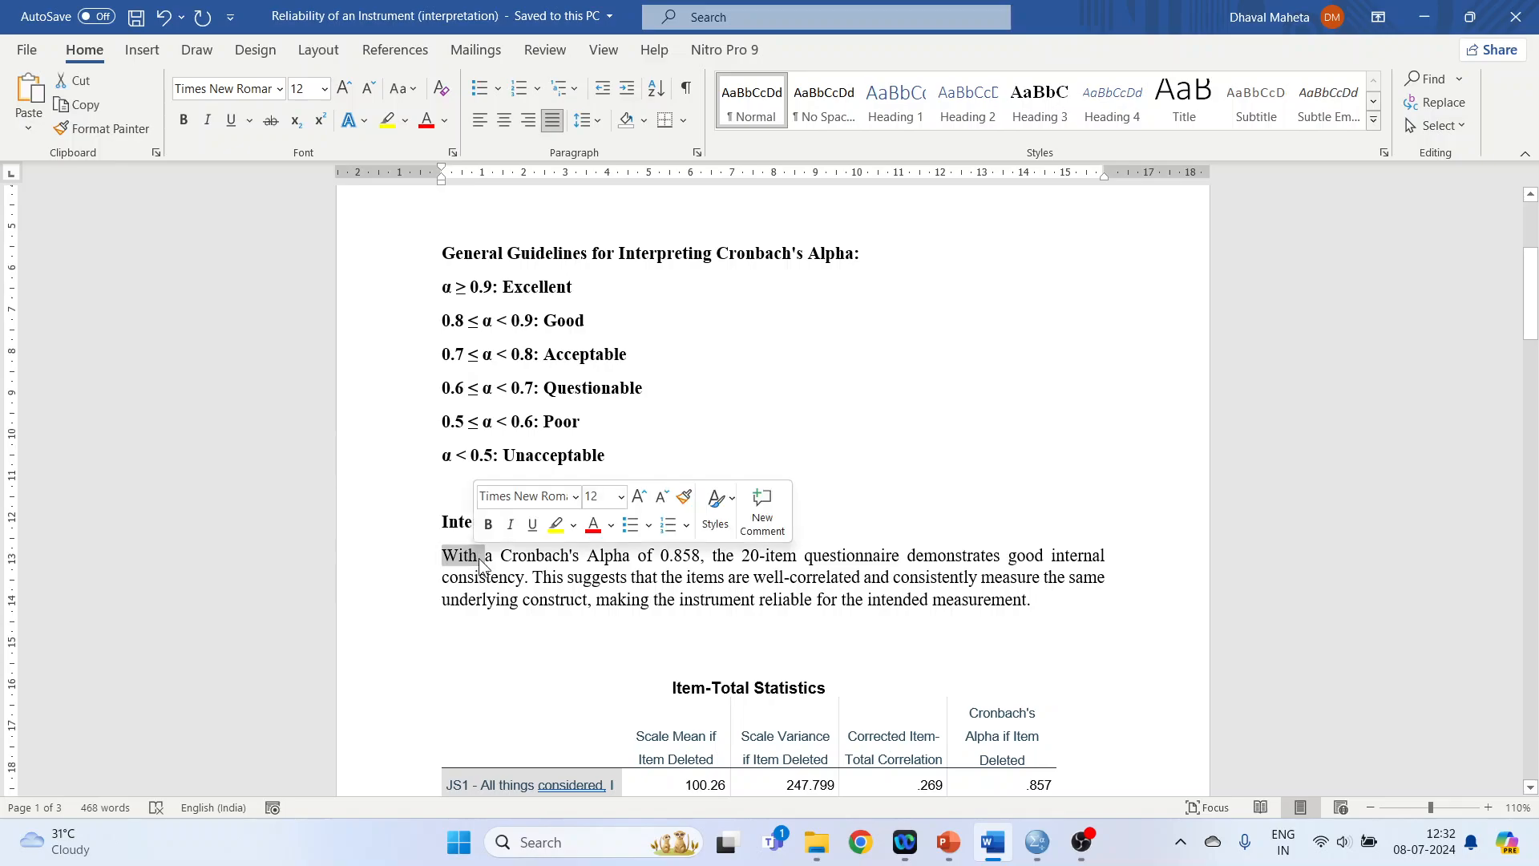
left_click_drag(501, 557, 1087, 570)
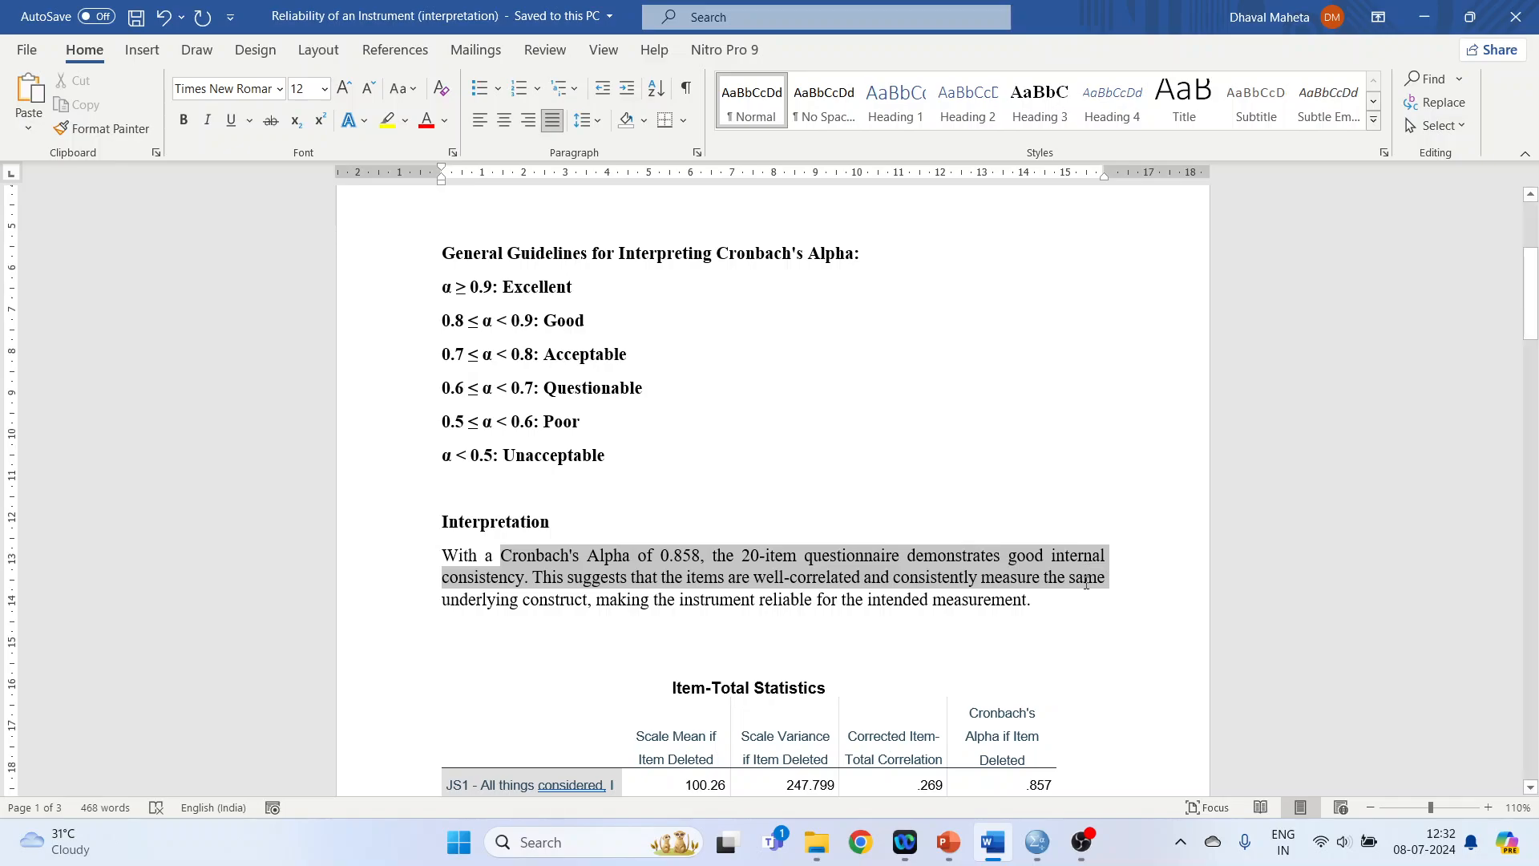
left_click_drag(1087, 571, 1084, 598)
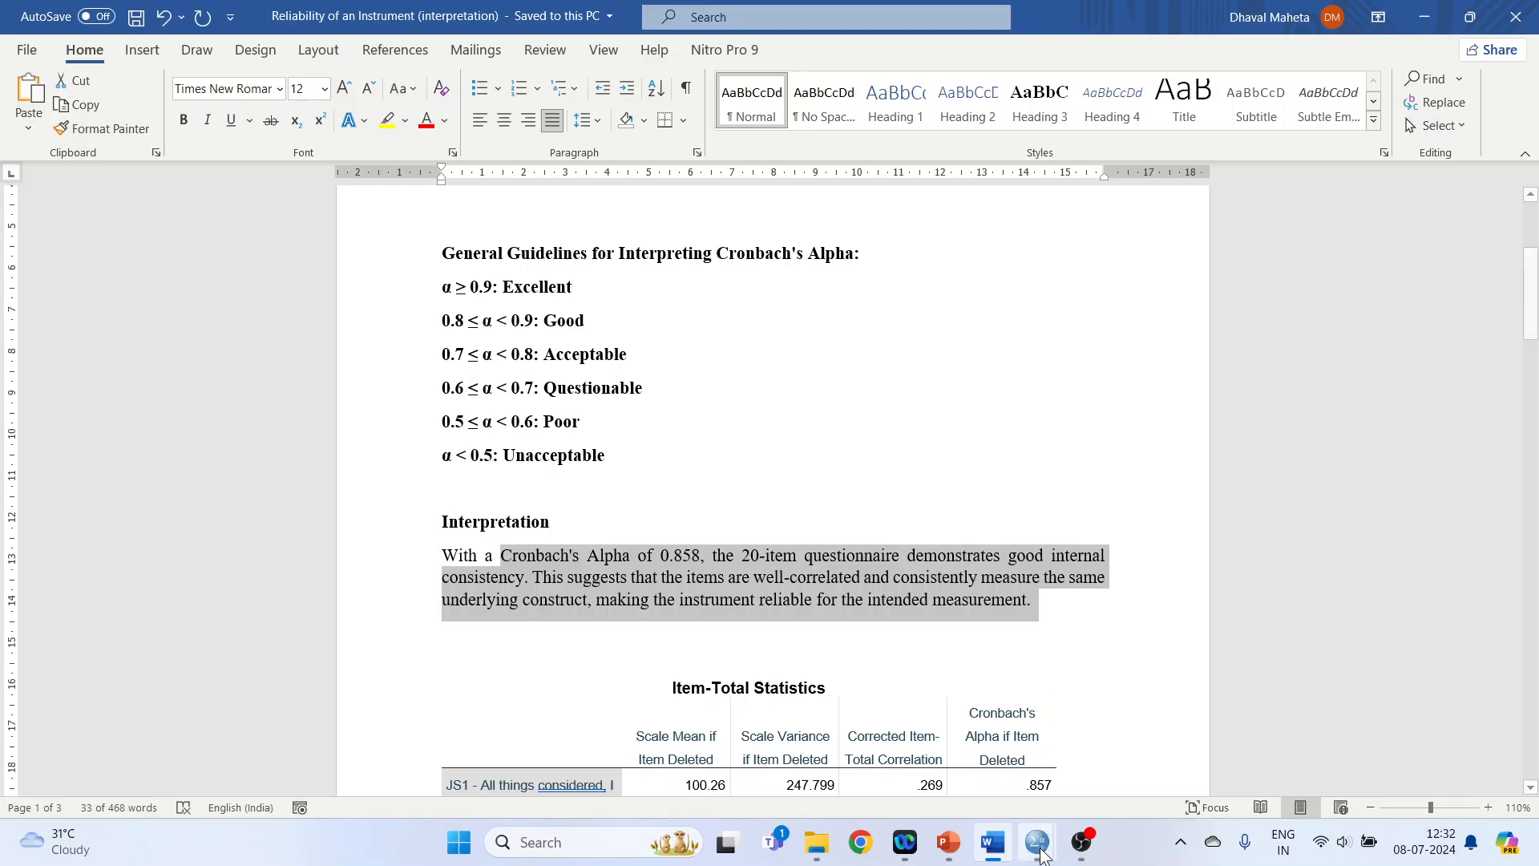
- Switch back to the SPSS output and compare the items' "Cronbach's Alpha if Item Deleted" values with the overall alpha
mouse_move(1039, 854)
left_click(1123, 662)
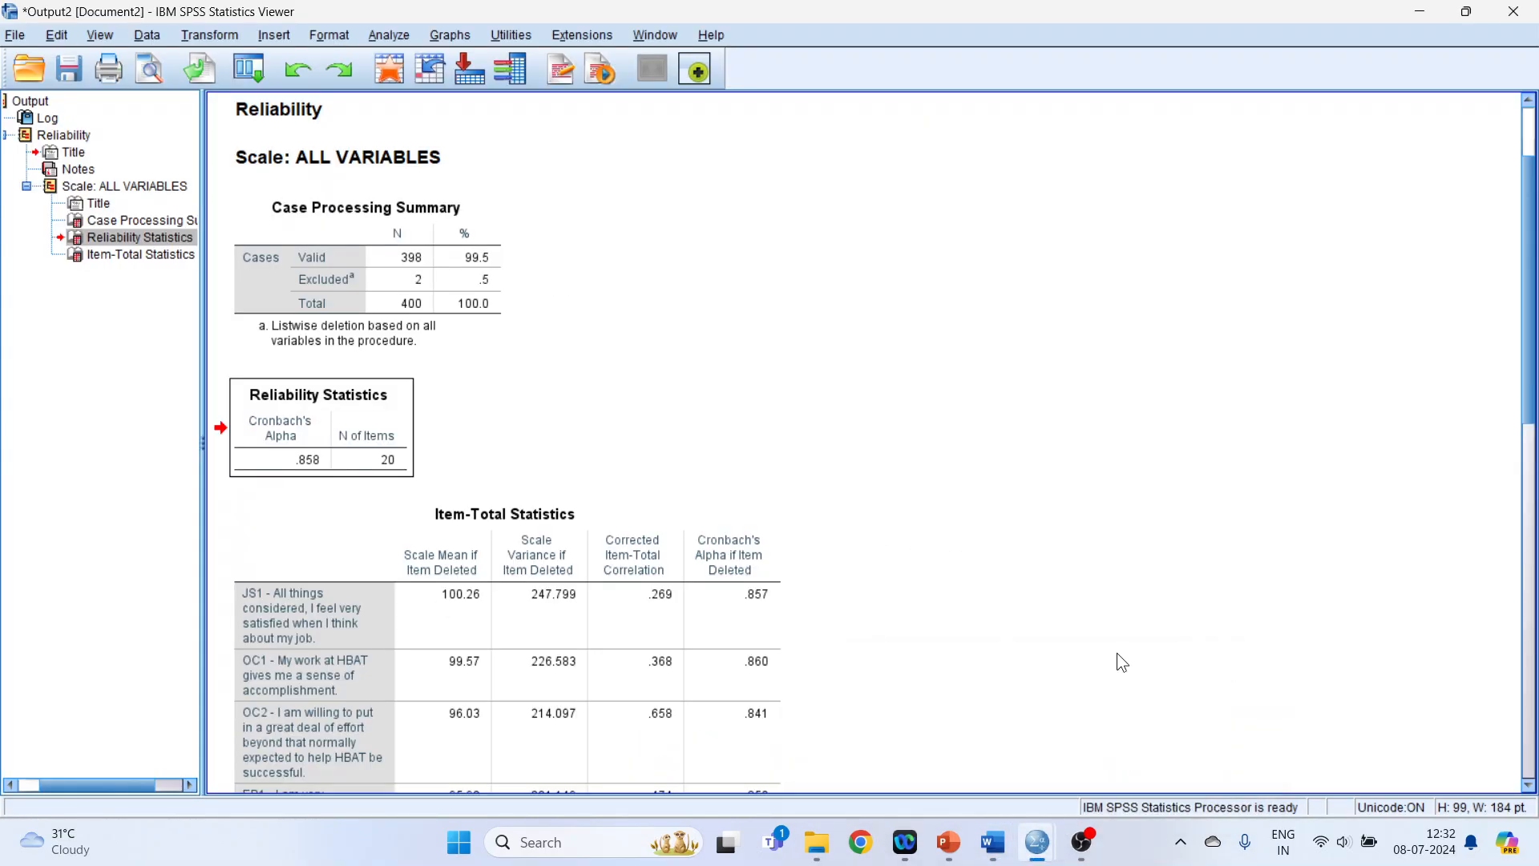
scroll(1117, 652, "down", 3)
left_click(722, 473)
scroll(537, 324, "down", 2)
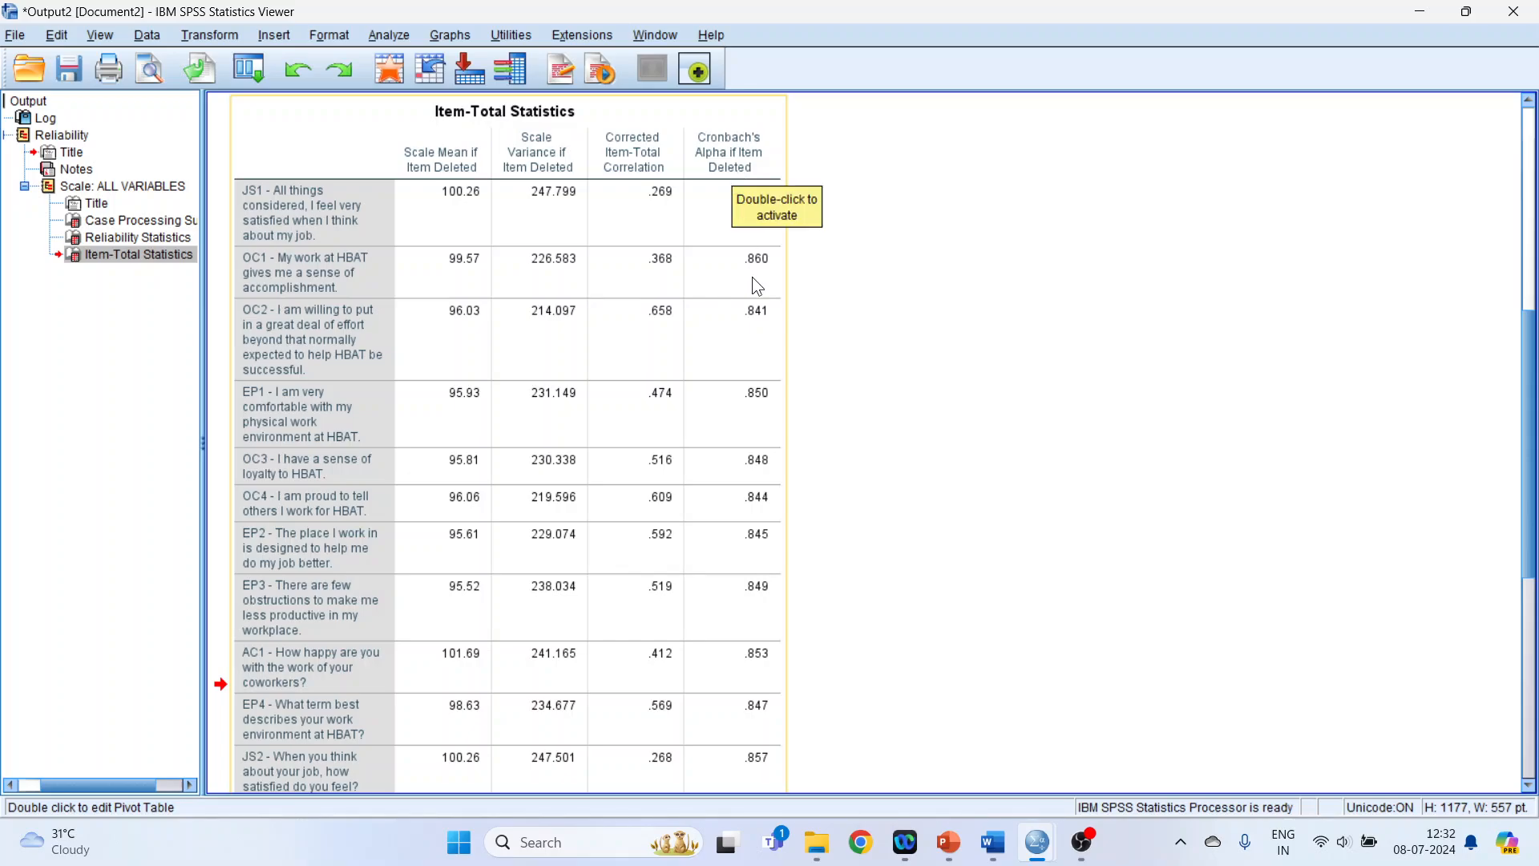
scroll(866, 301, "up", 1)
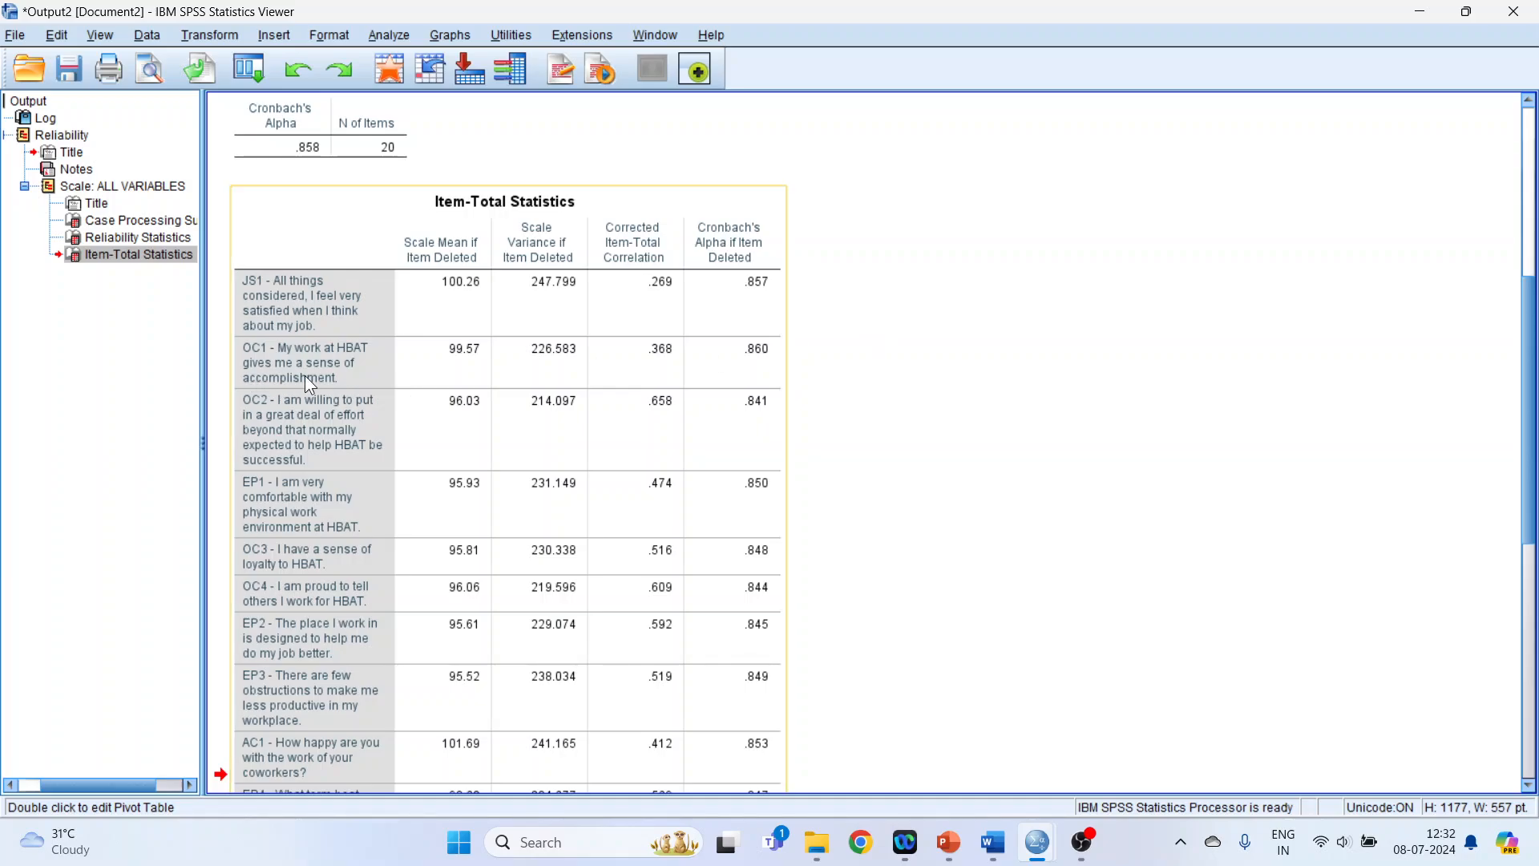
scroll(306, 372, "up", 1)
left_click(301, 232)
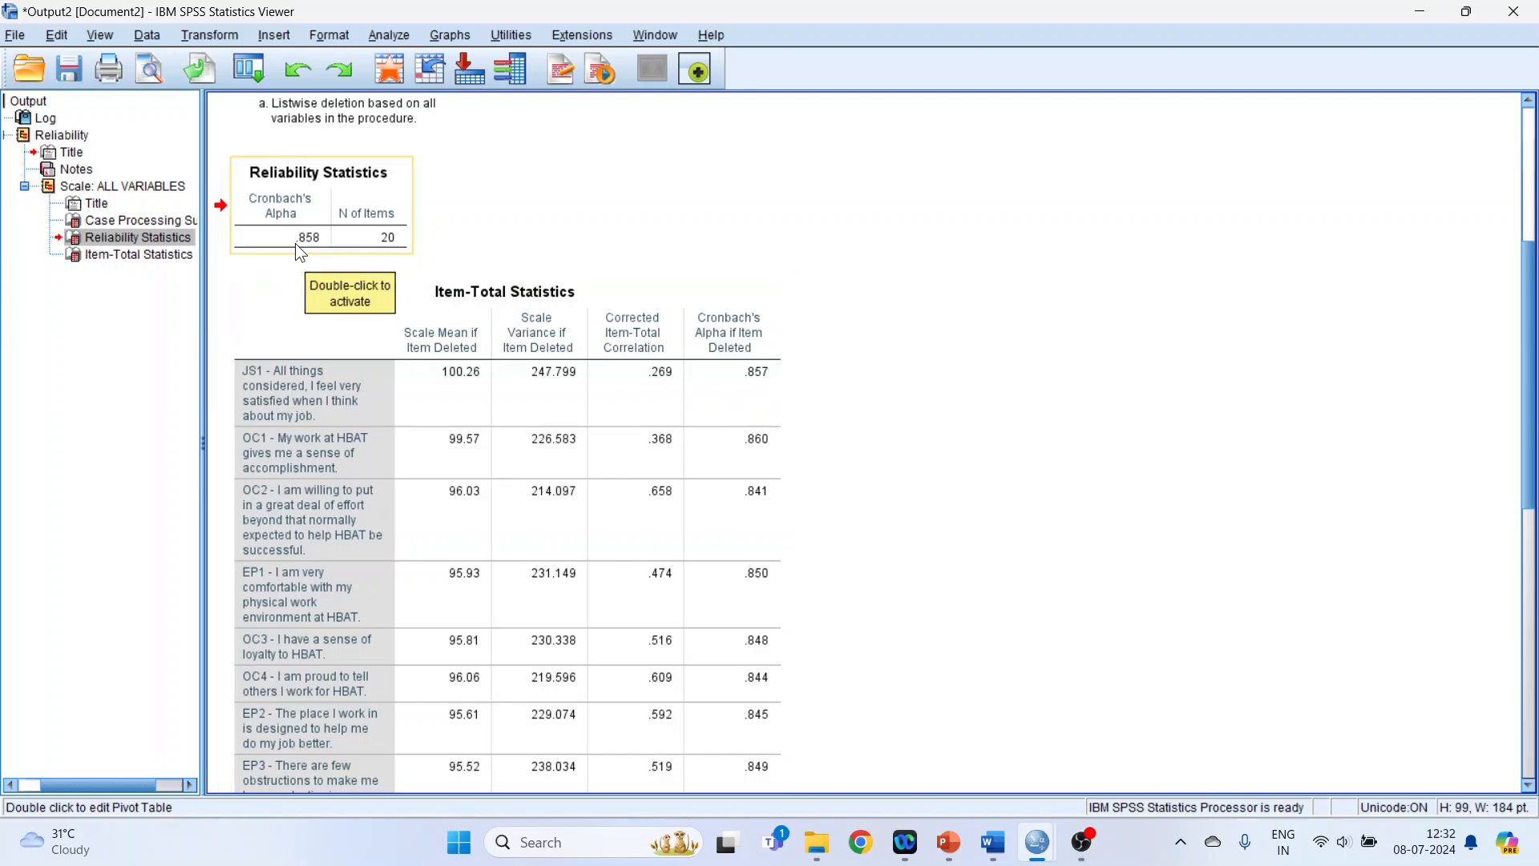
left_click(763, 380)
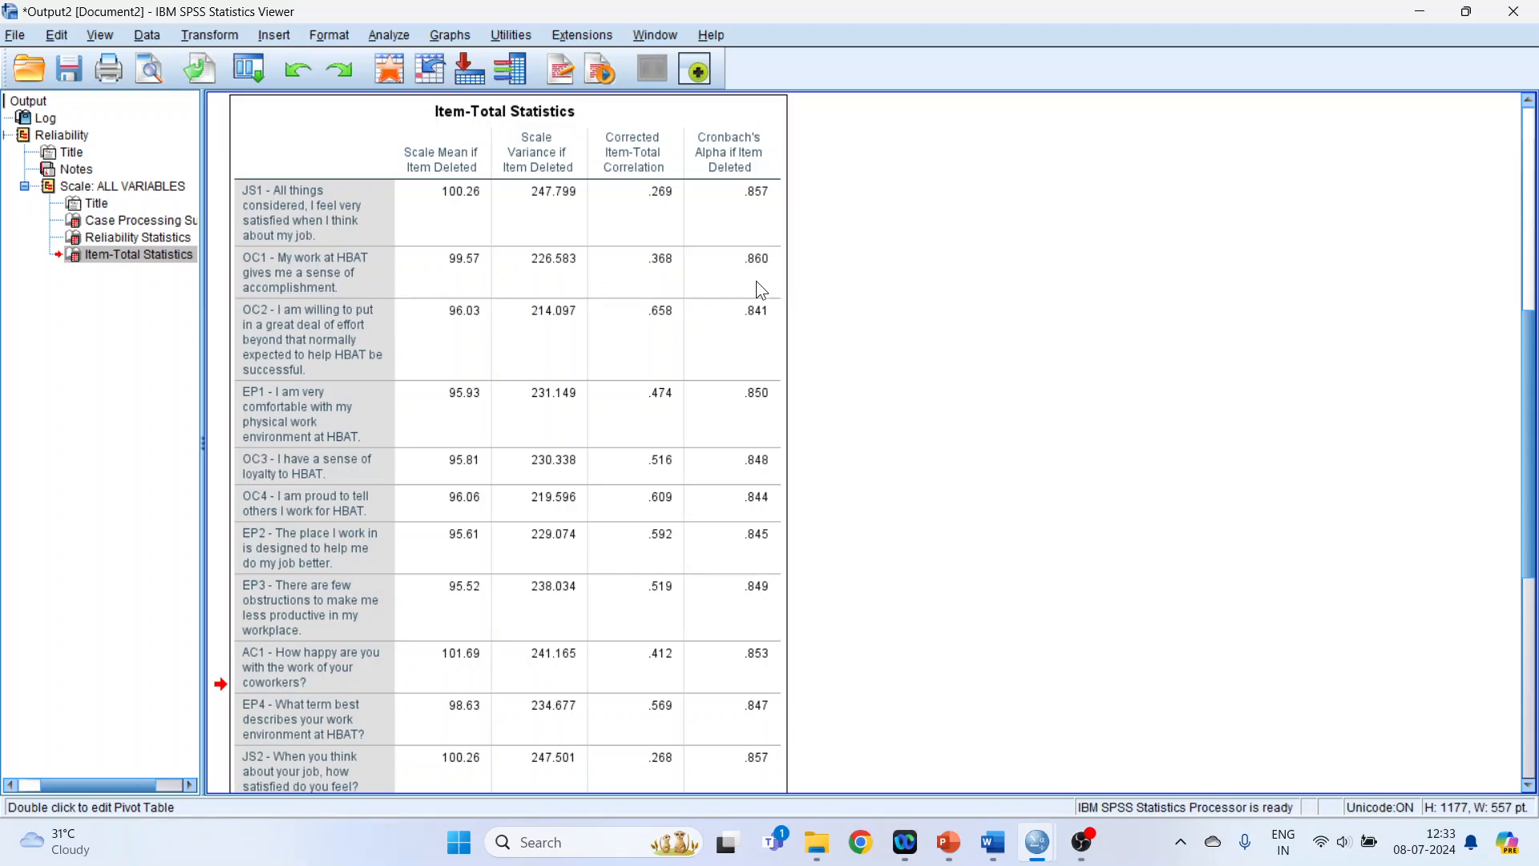
scroll(913, 310, "up", 3)
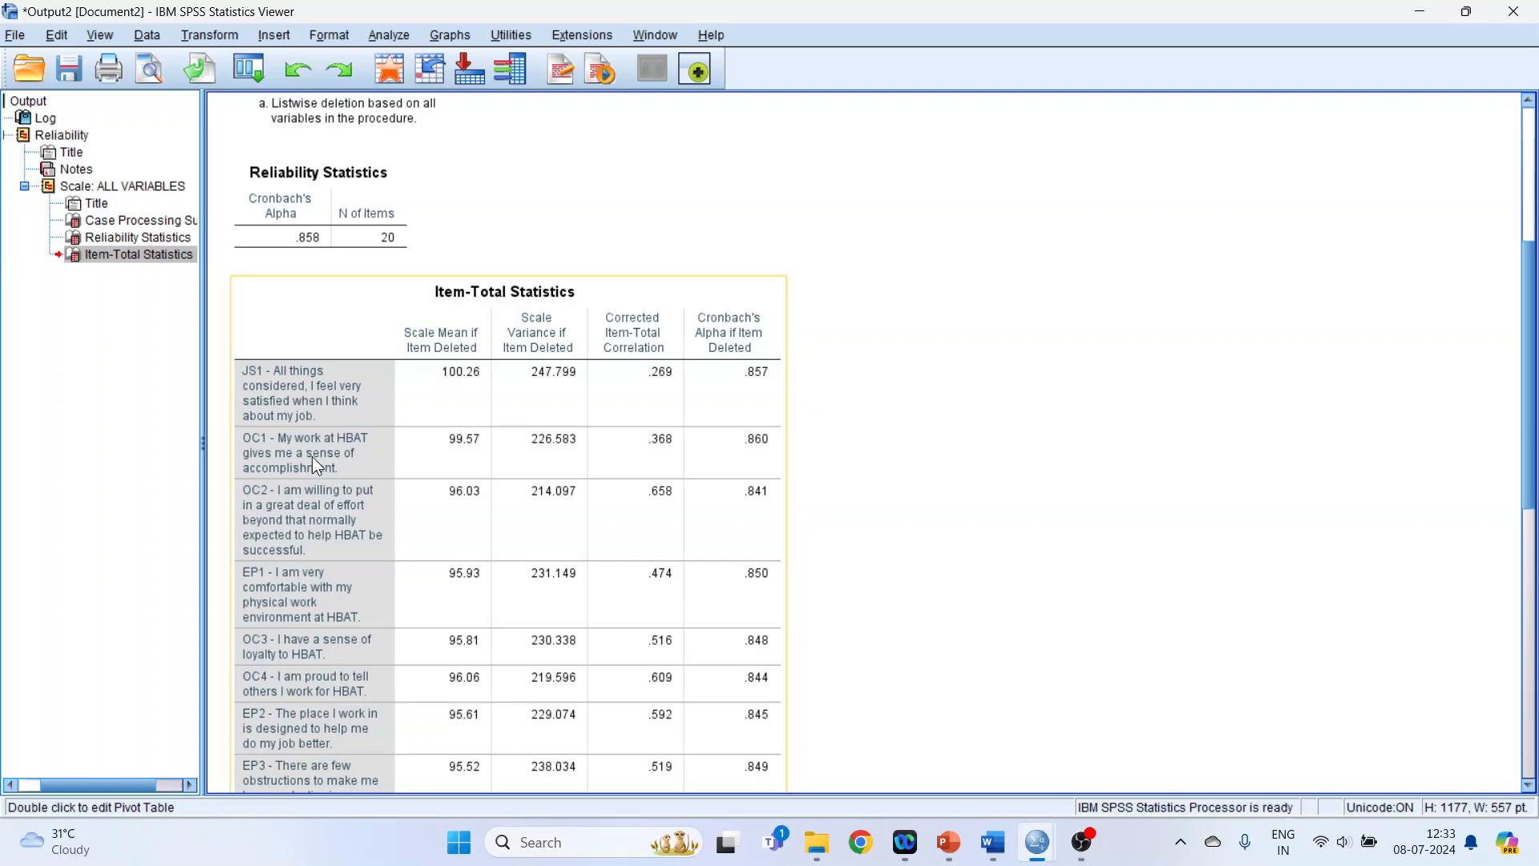
- Rerun the Reliability Analysis with item OC1 (My work at HBAT gives me a sense of accomplishment) removed from the items
scroll(314, 460, "down", 3)
scroll(341, 336, "up", 1)
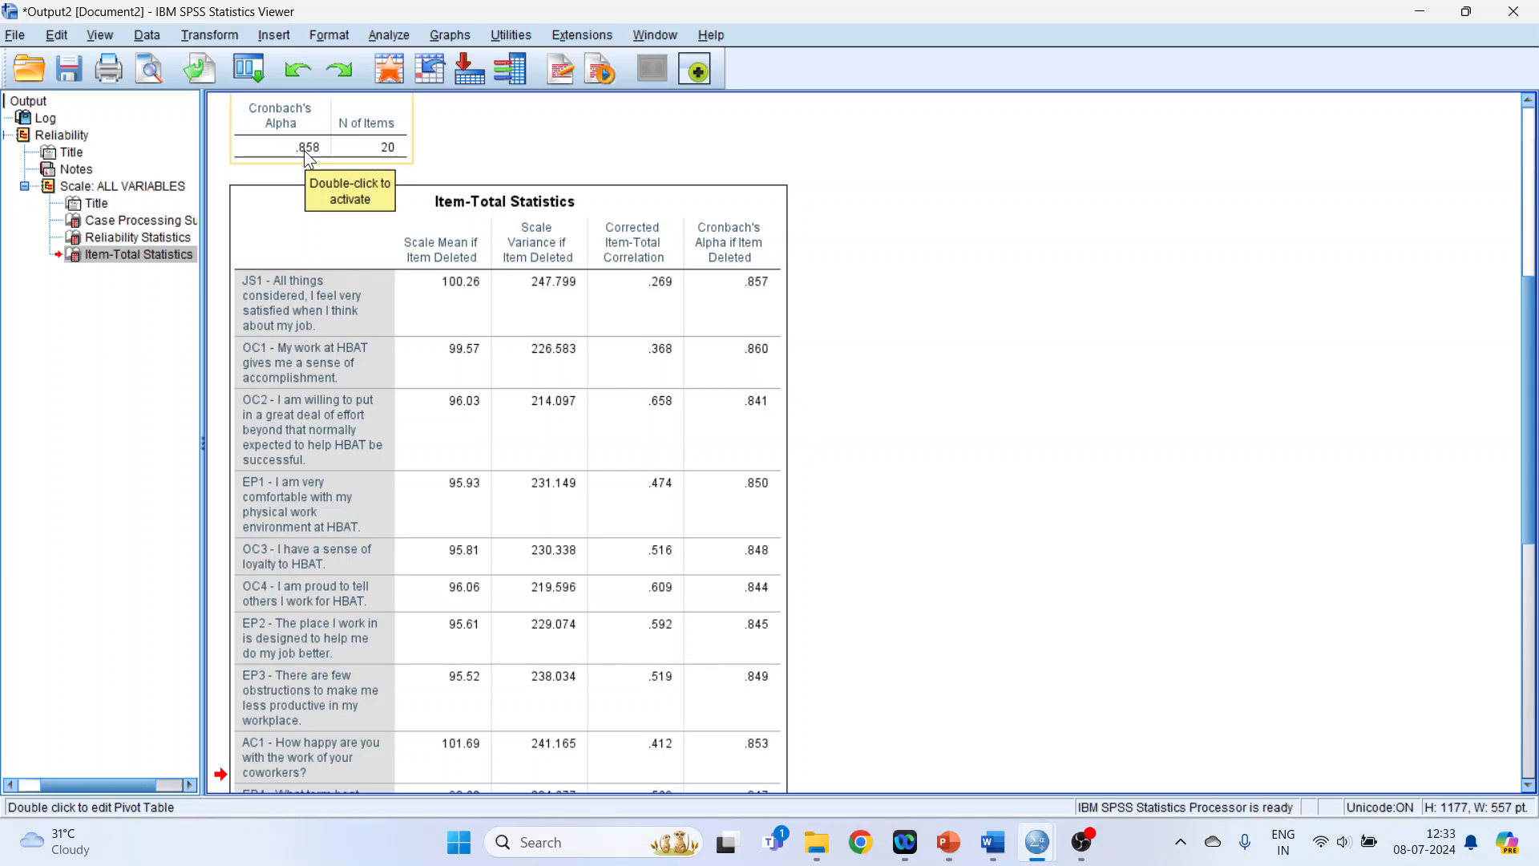
left_click(255, 71)
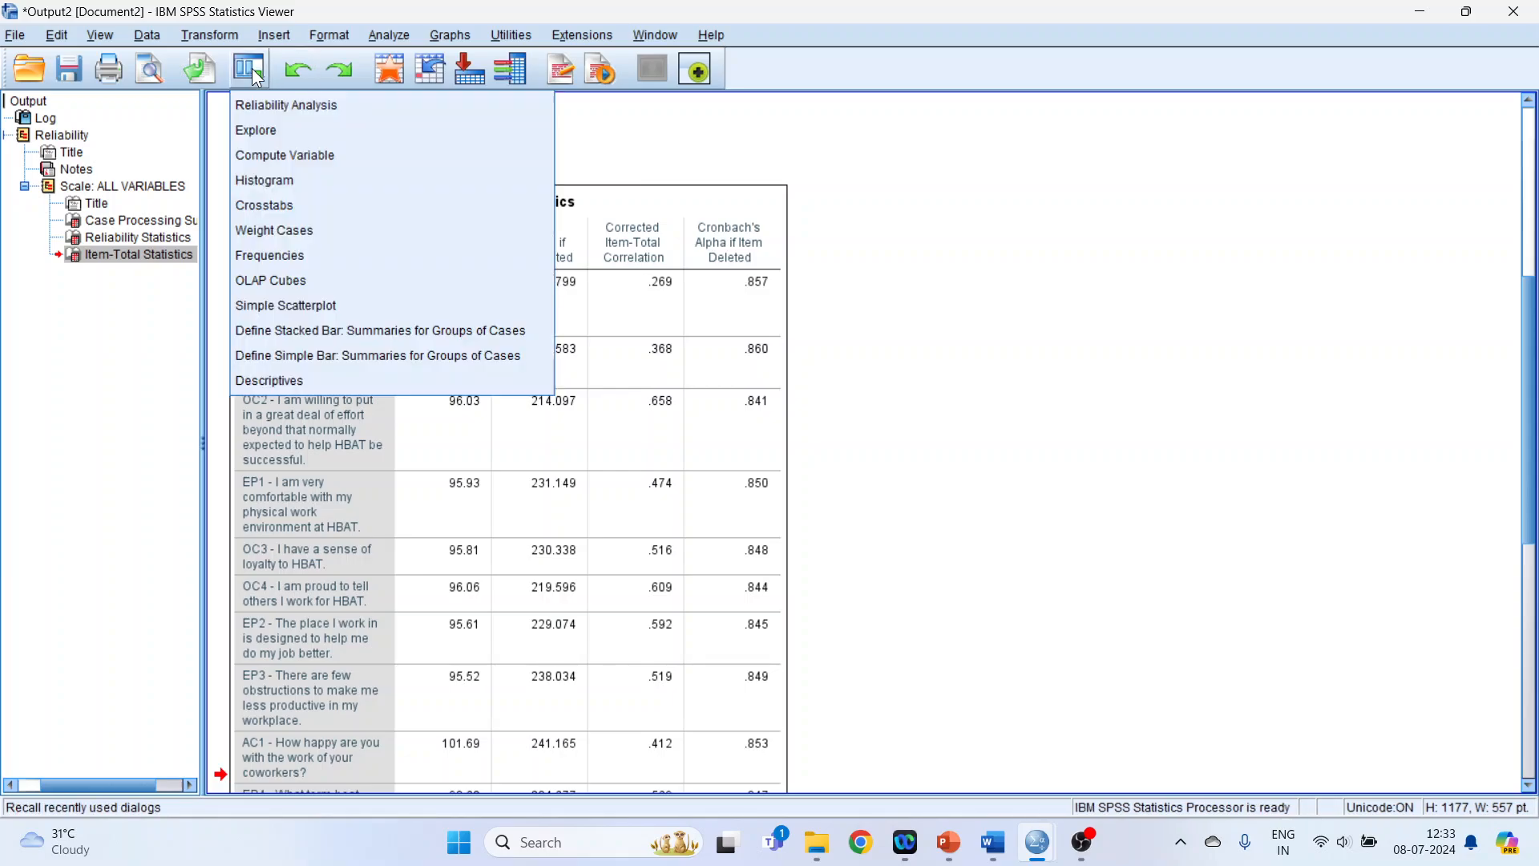
left_click(283, 107)
left_click(801, 337)
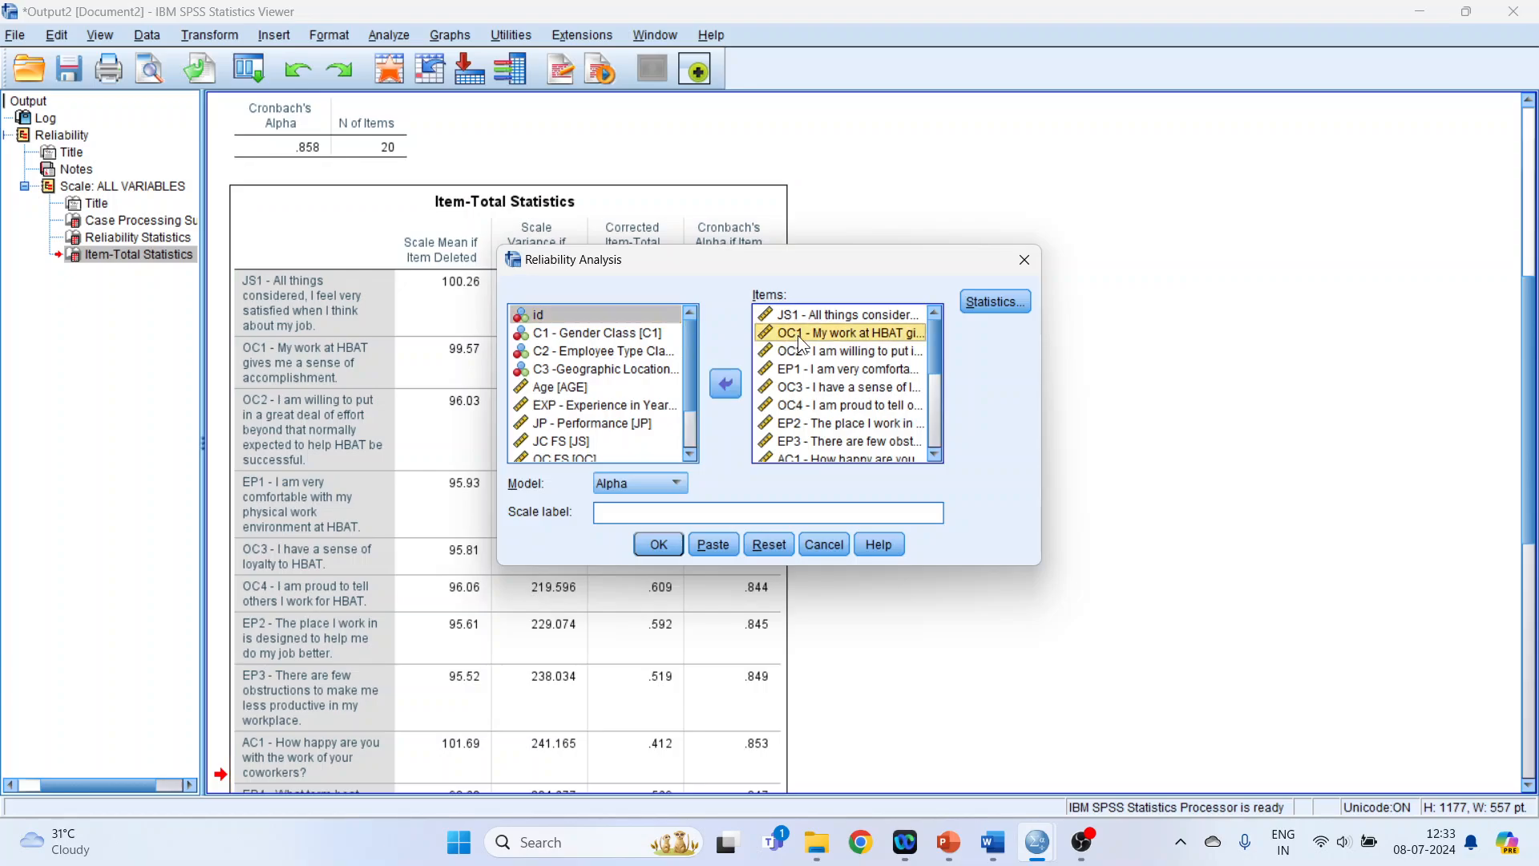
left_click(725, 384)
left_click(676, 547)
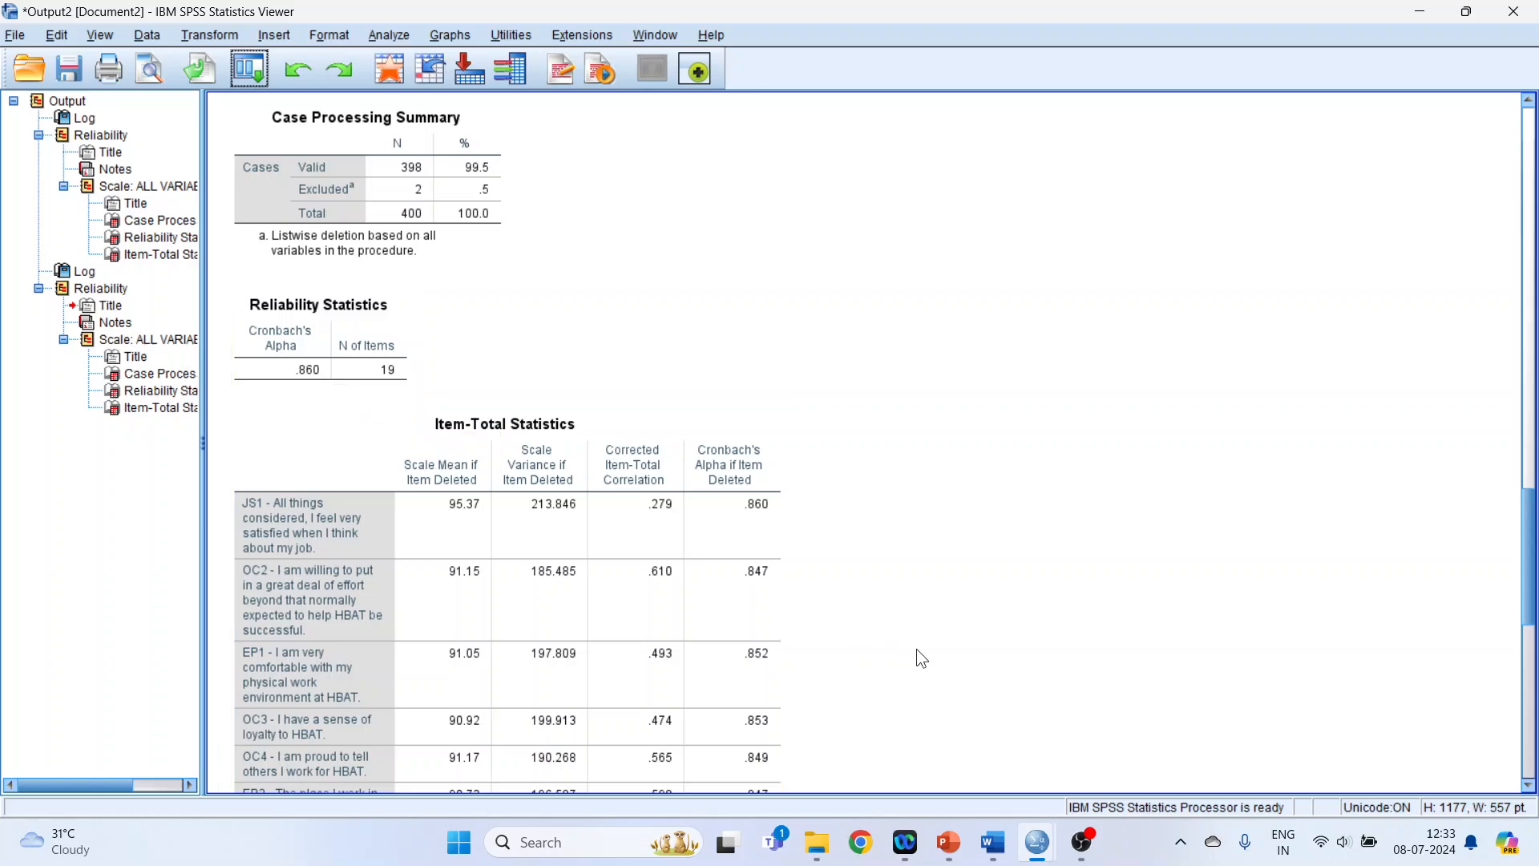
- Switch to the Word document and read the Interpretation below the Item-Total Statistics table, undoing any accidental text deletion
left_click(998, 852)
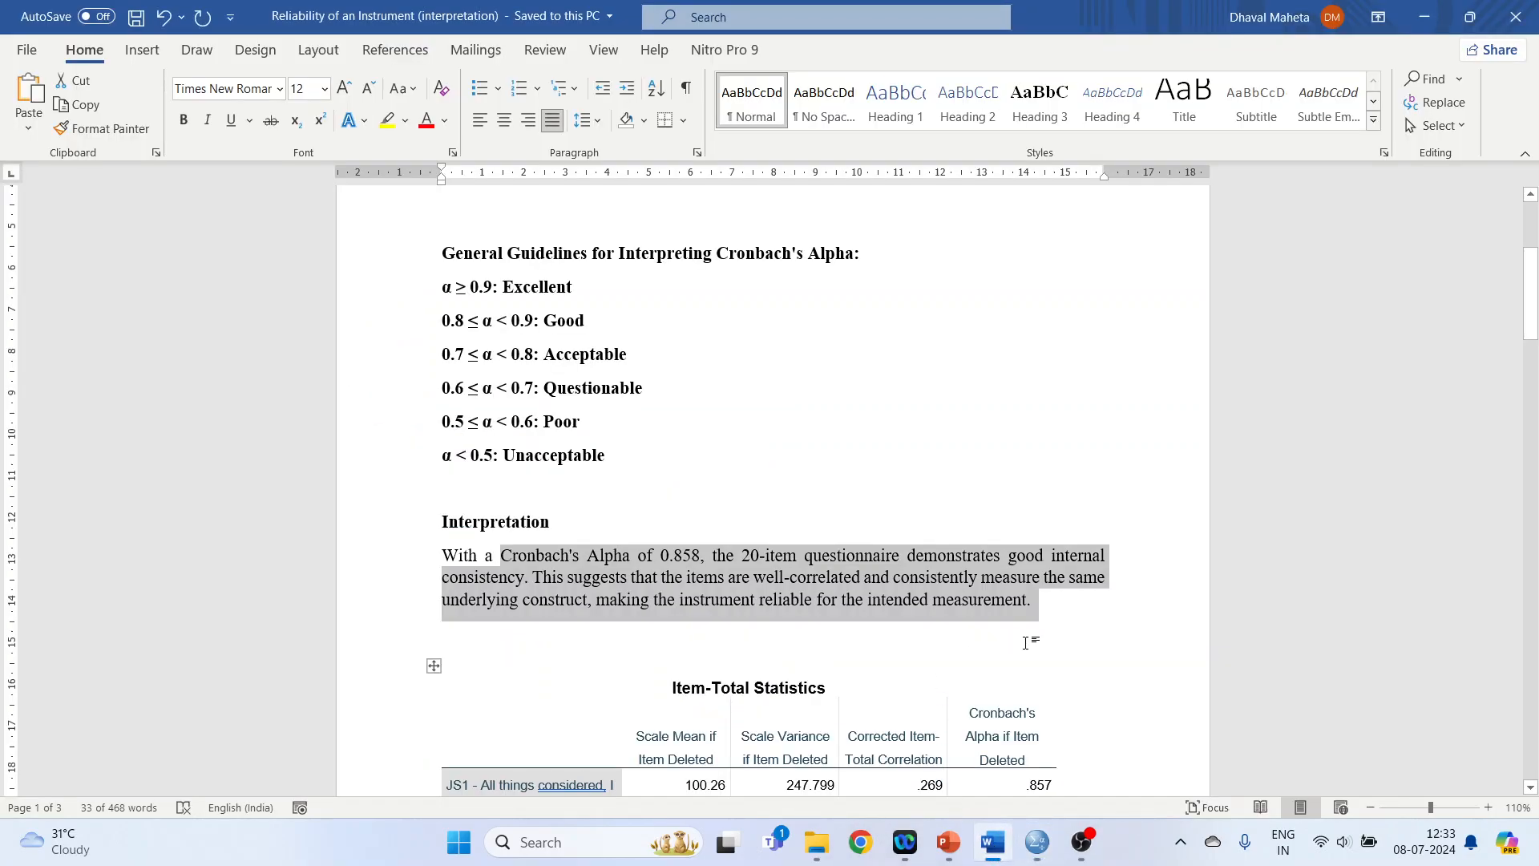
scroll(1095, 639, "down", 3)
scroll(1100, 637, "down", 20)
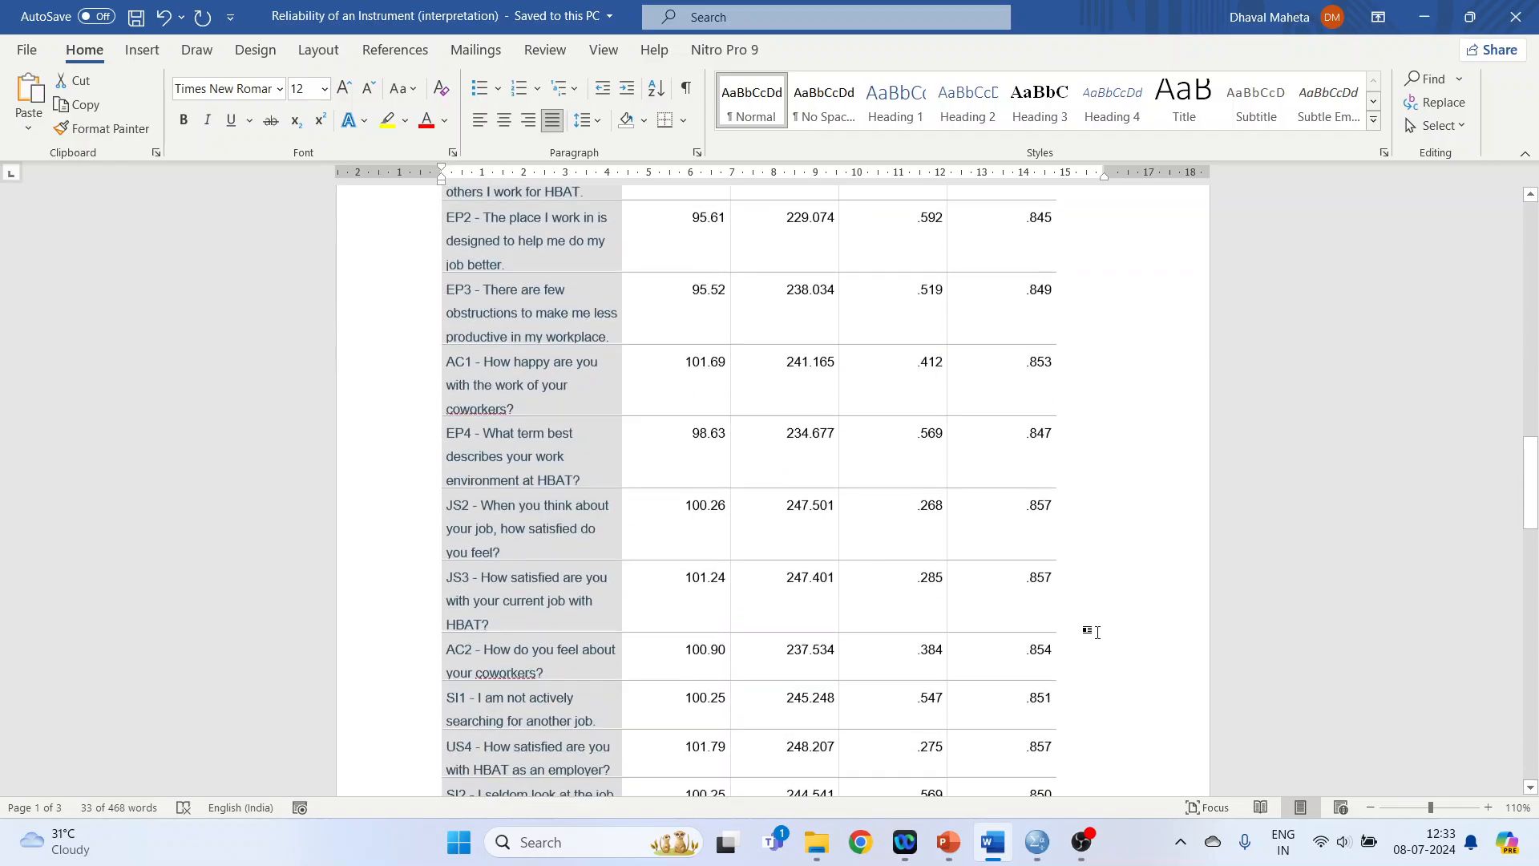
scroll(1098, 634, "down", 1)
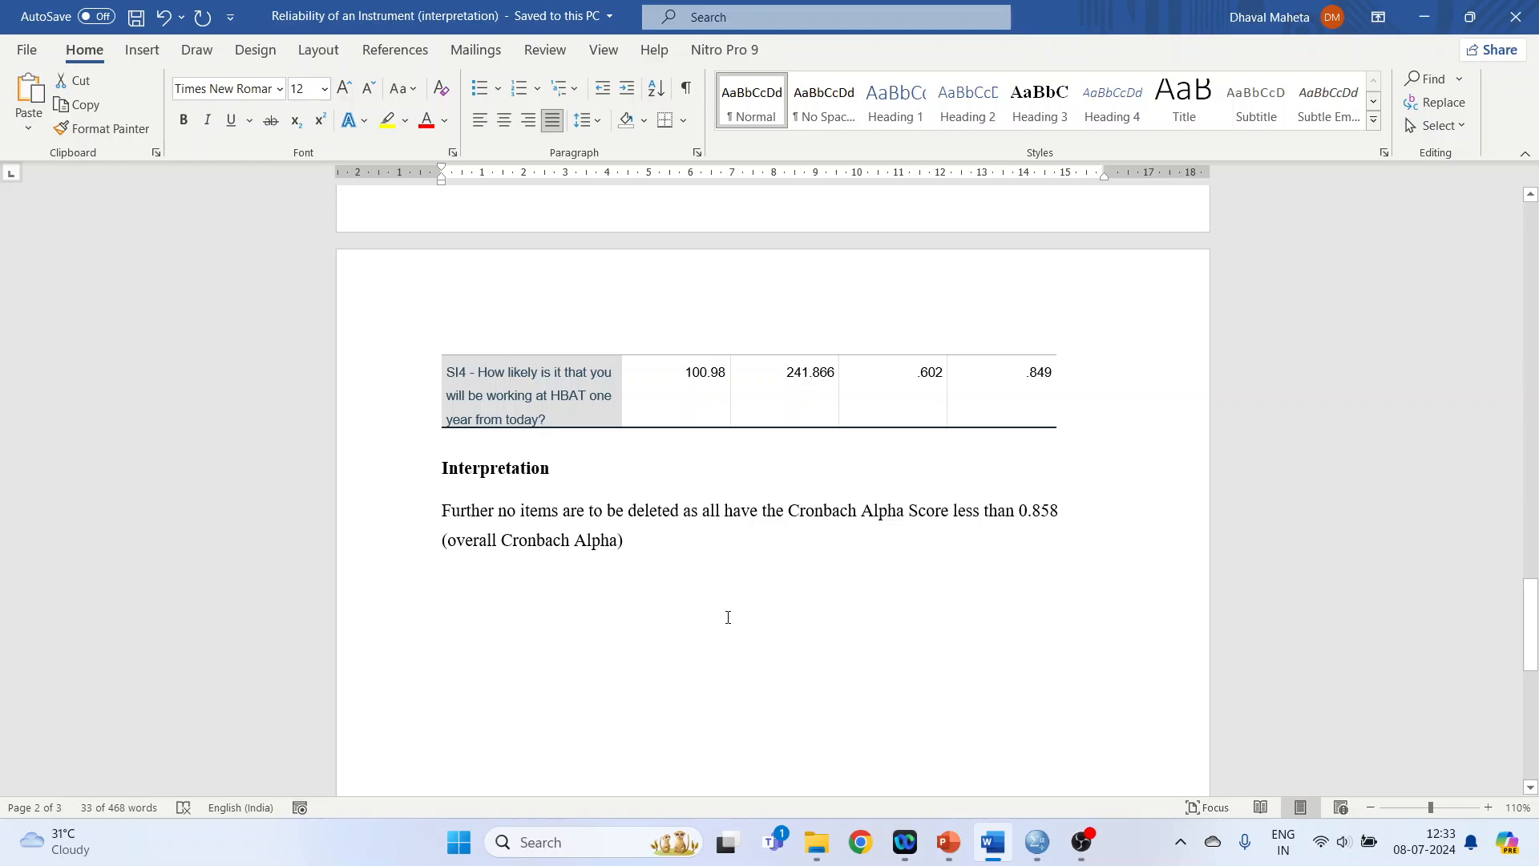
key("BackSpace")
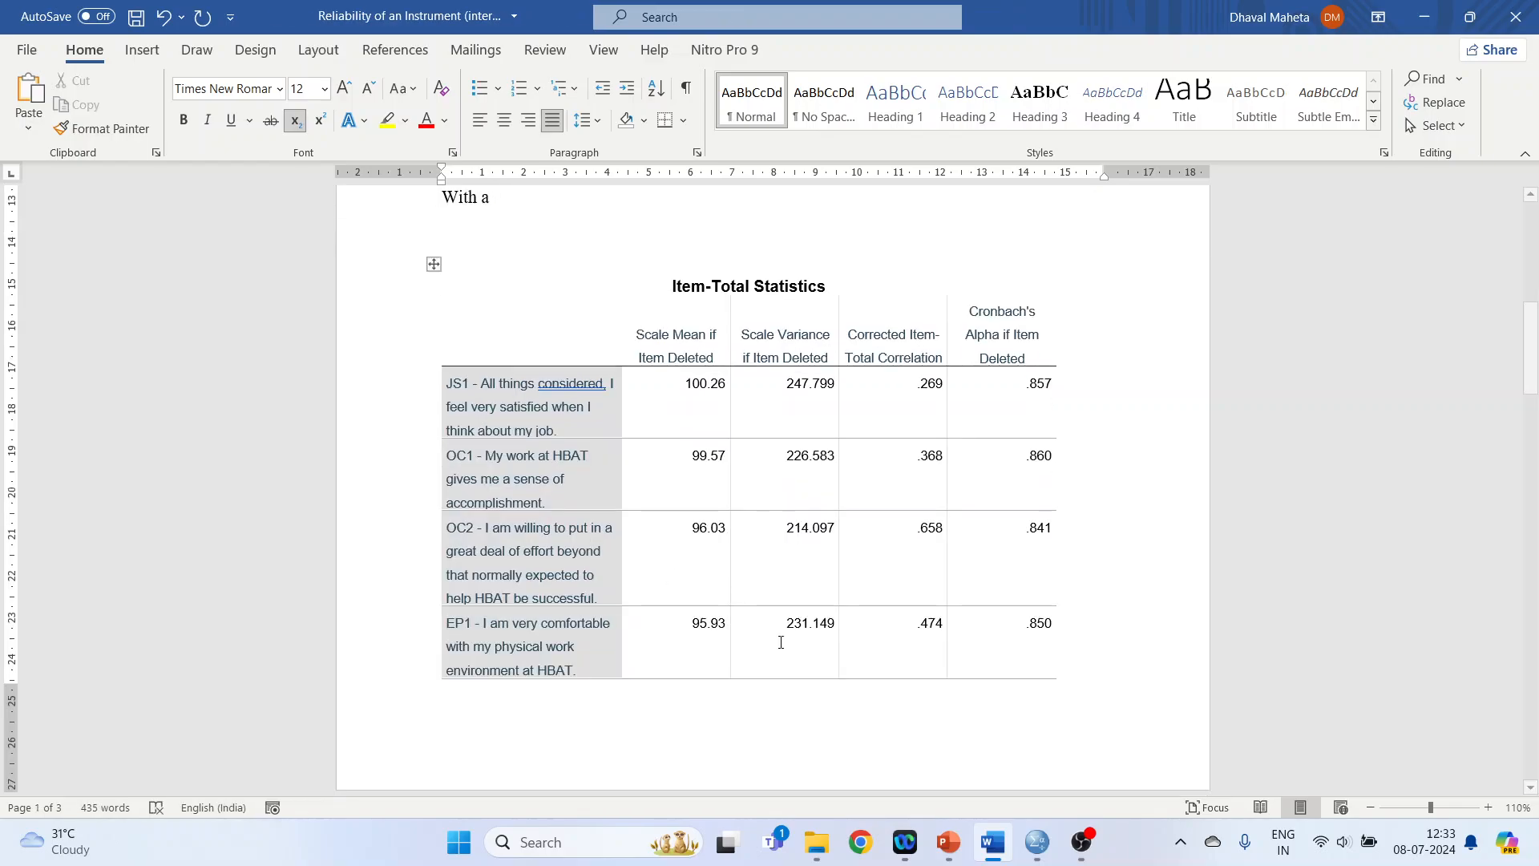
key("ctrl+z")
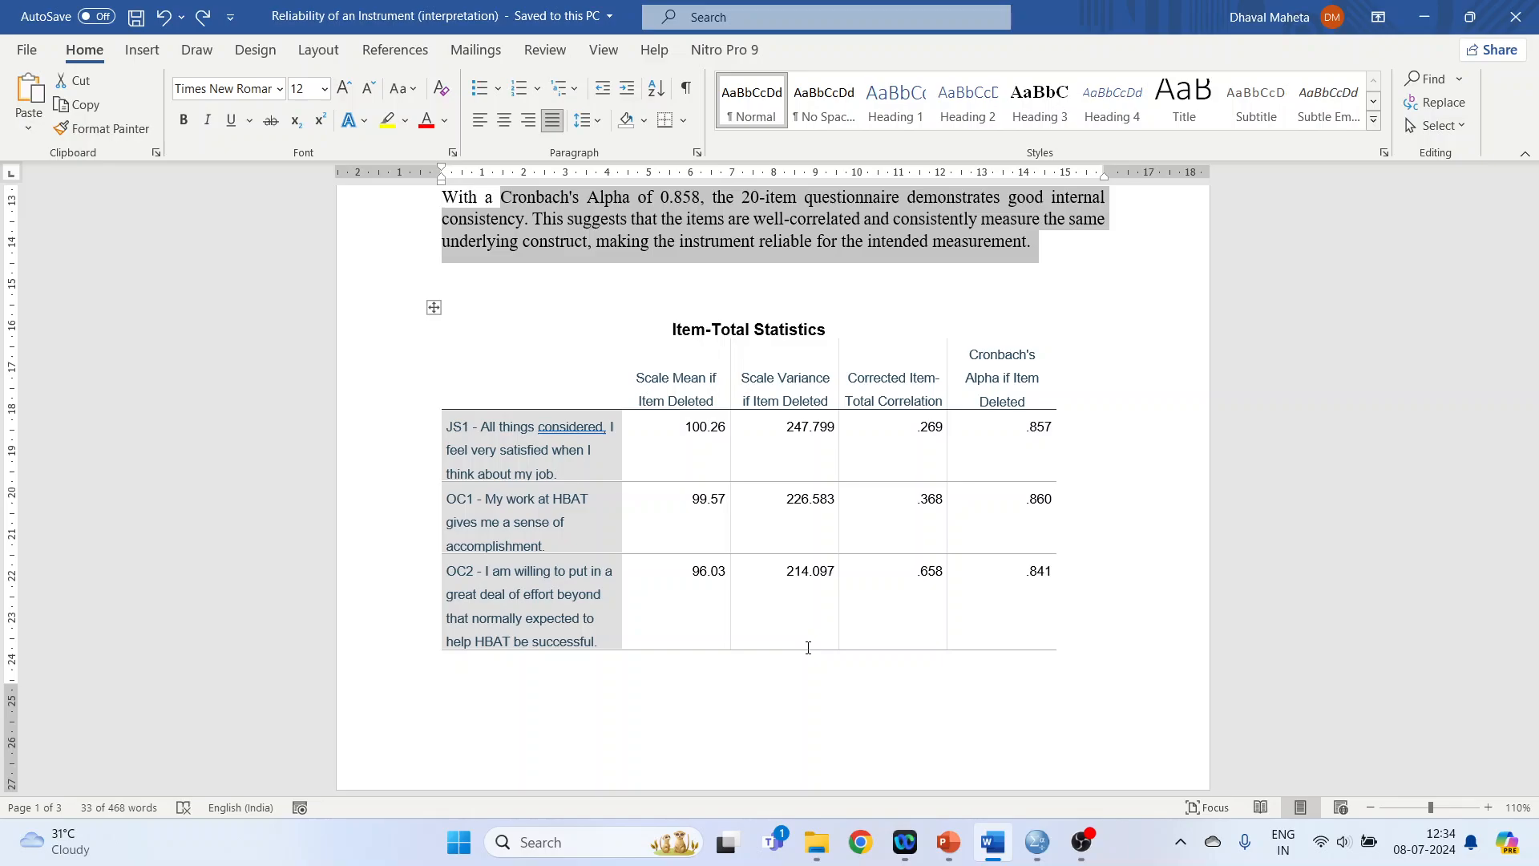
- Highlight the overall Cronbach's alpha value in the document's Reliability Statistics table
scroll(996, 584, "up", 10)
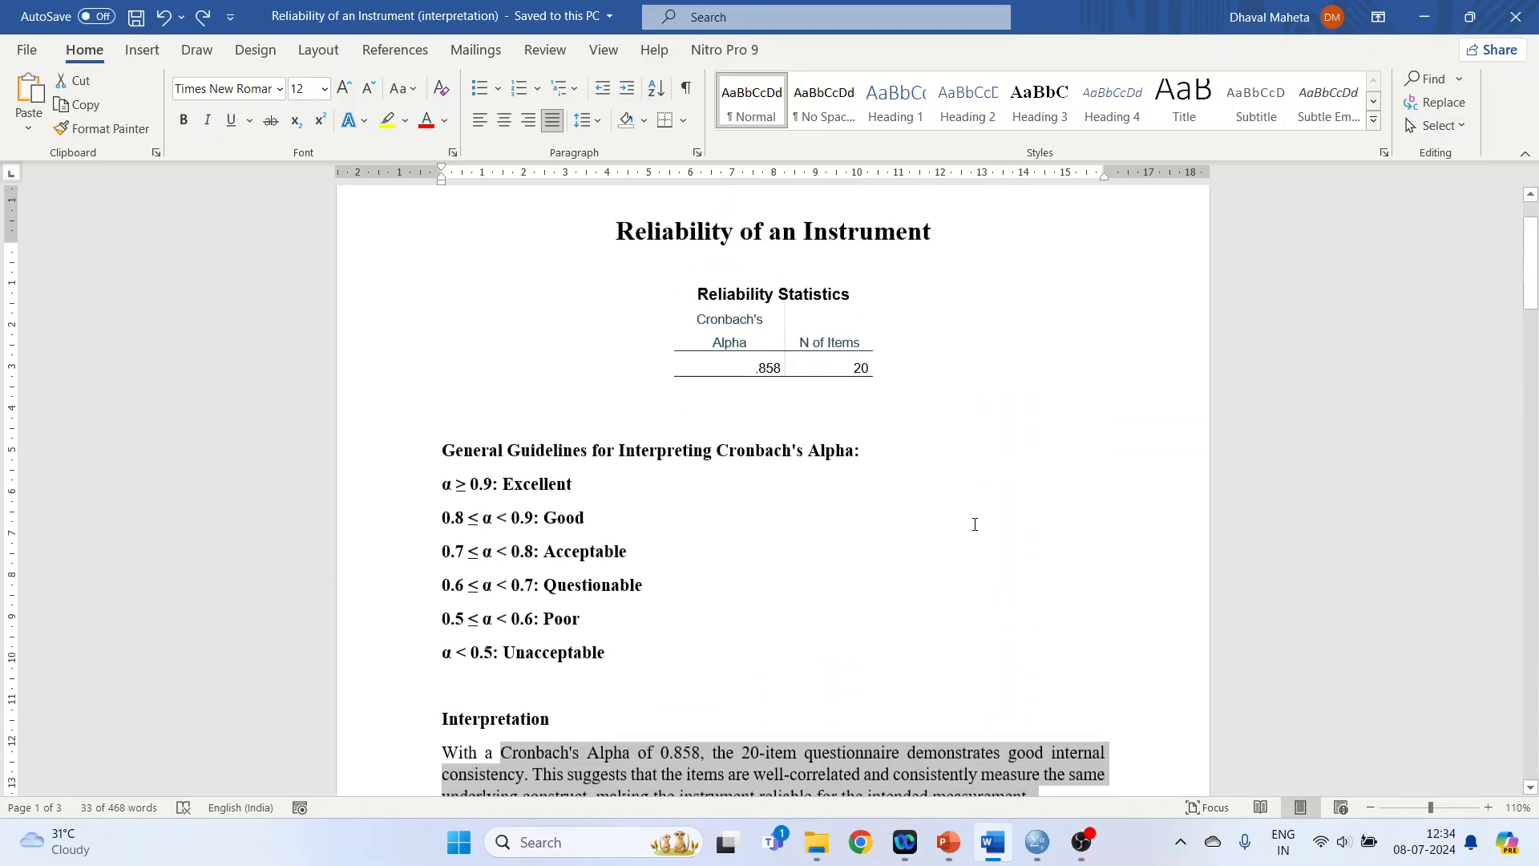
scroll(970, 519, "down", 2)
left_click(750, 360)
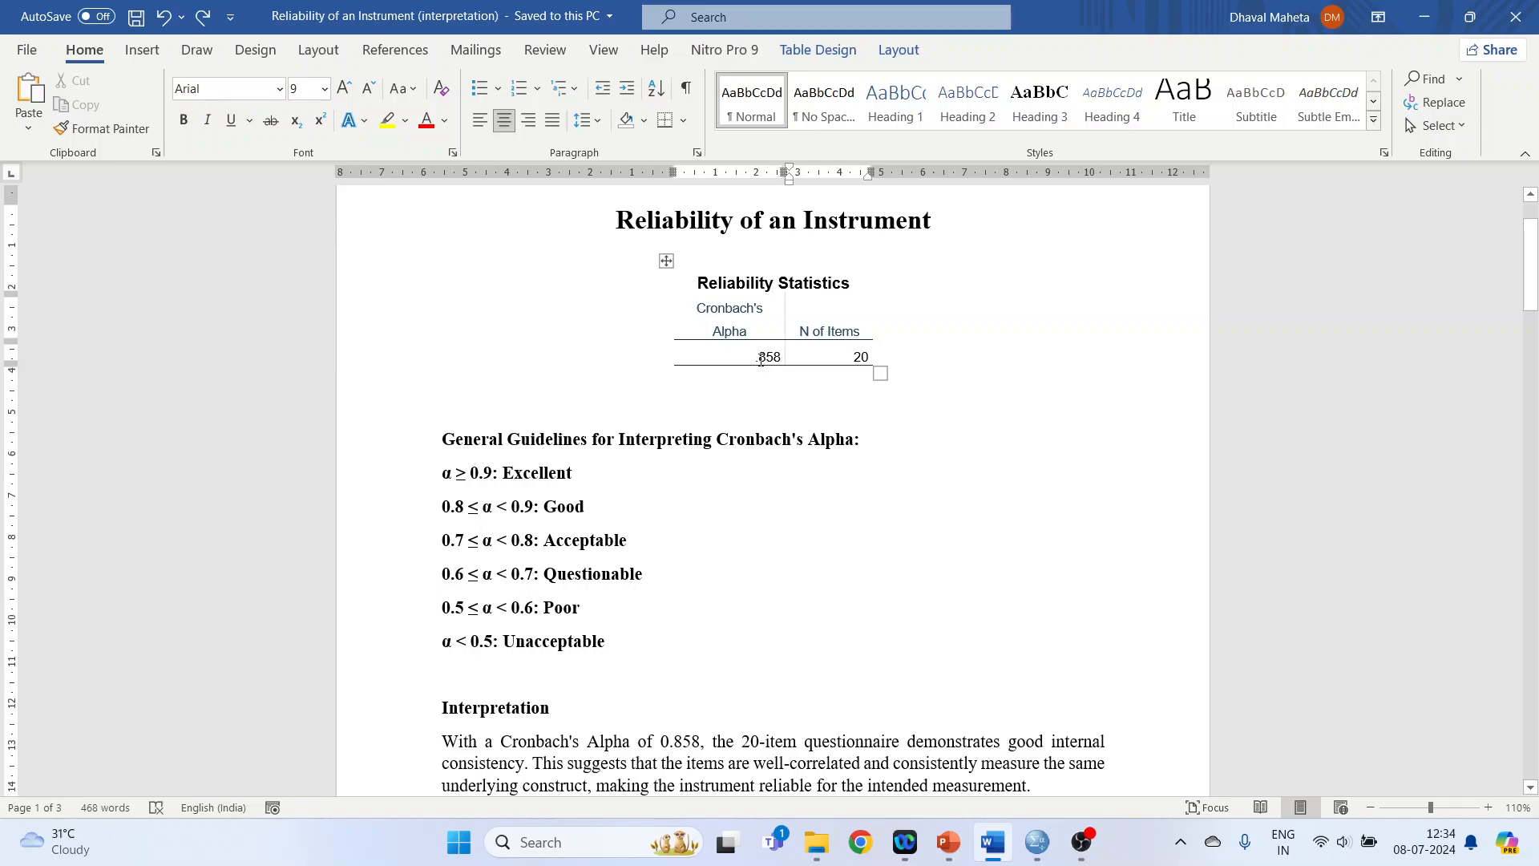
left_click_drag(747, 360, 788, 358)
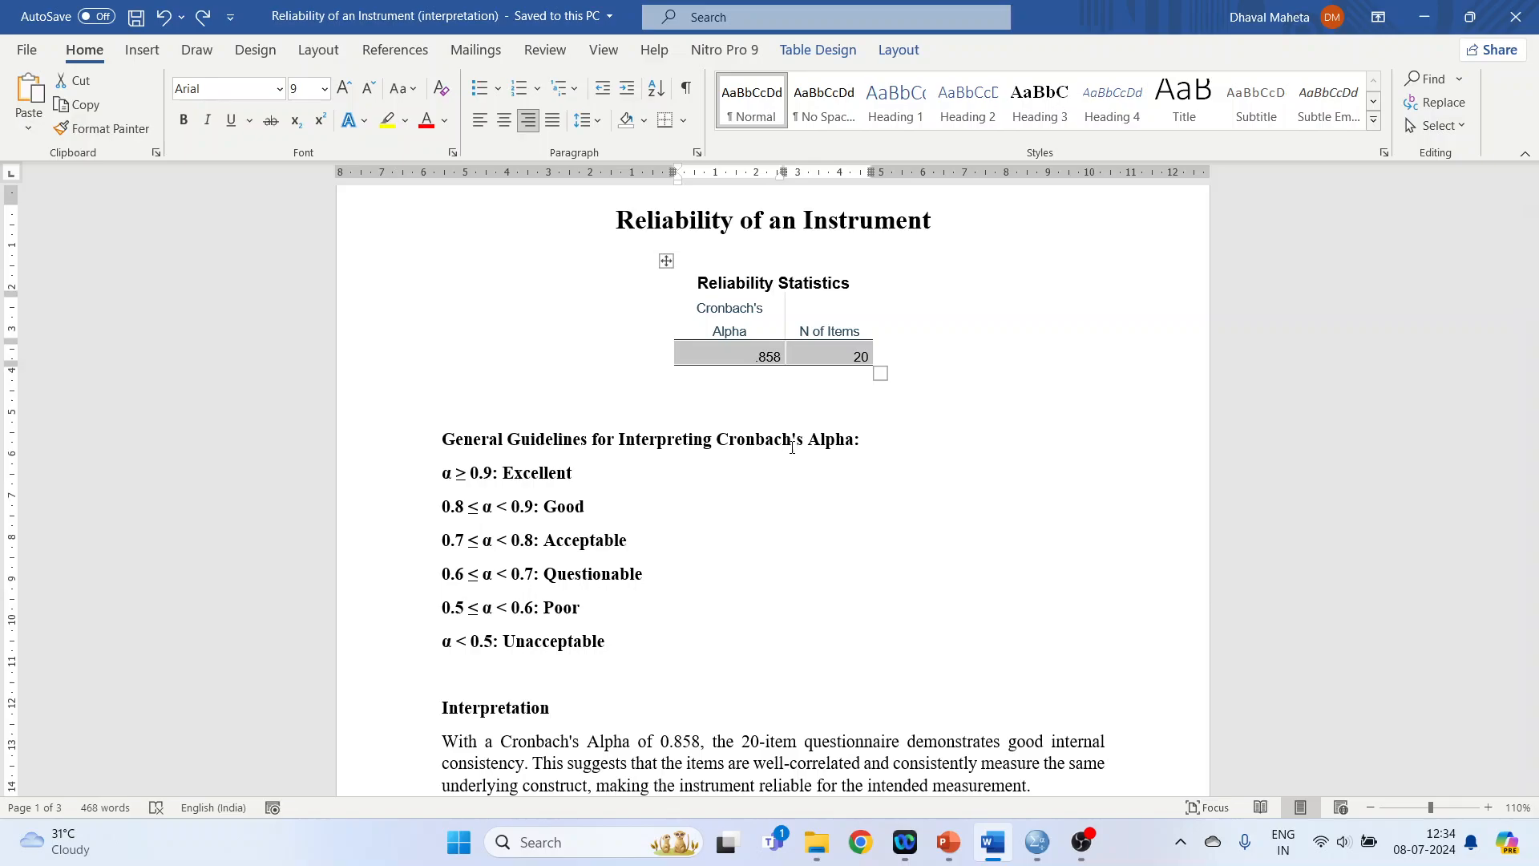
left_click(809, 522)
left_click(765, 390)
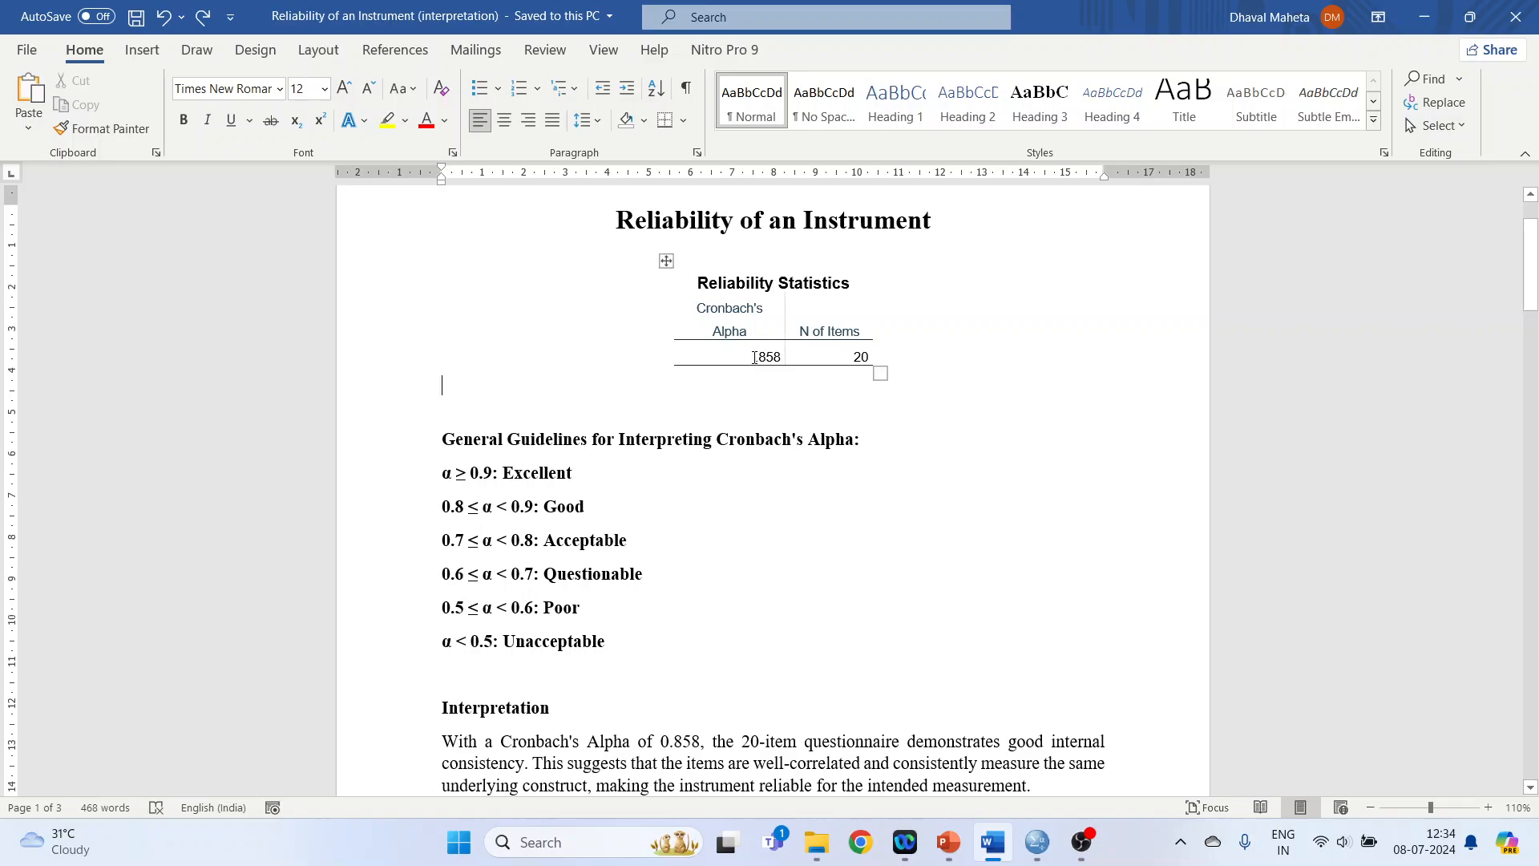
left_click_drag(755, 357, 782, 356)
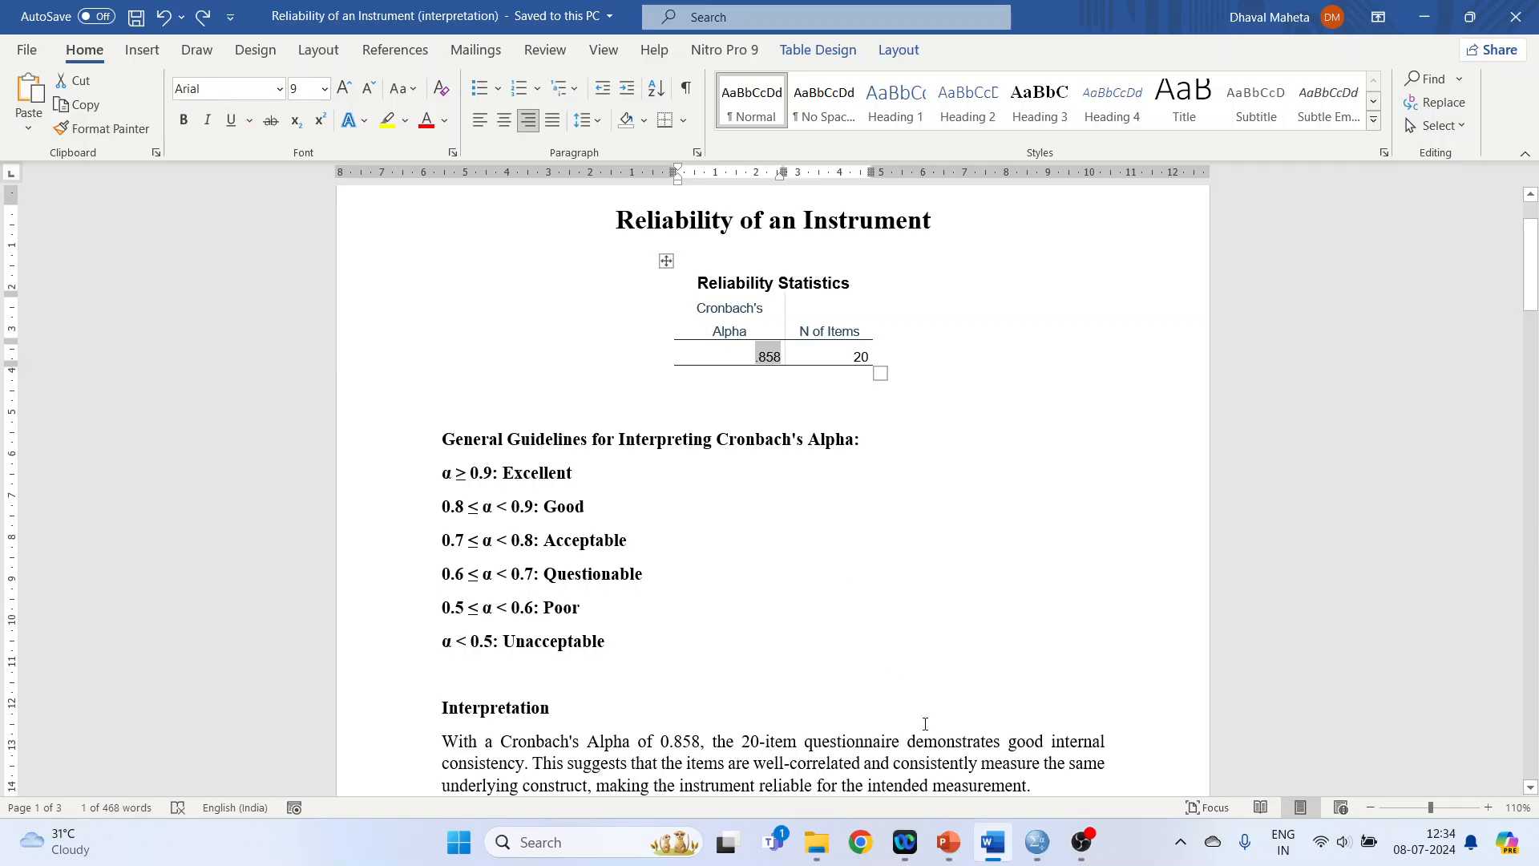
- Highlight OC1's "Cronbach's Alpha if Item Deleted" value in the Item-Total Statistics table
scroll(984, 697, "down", 5)
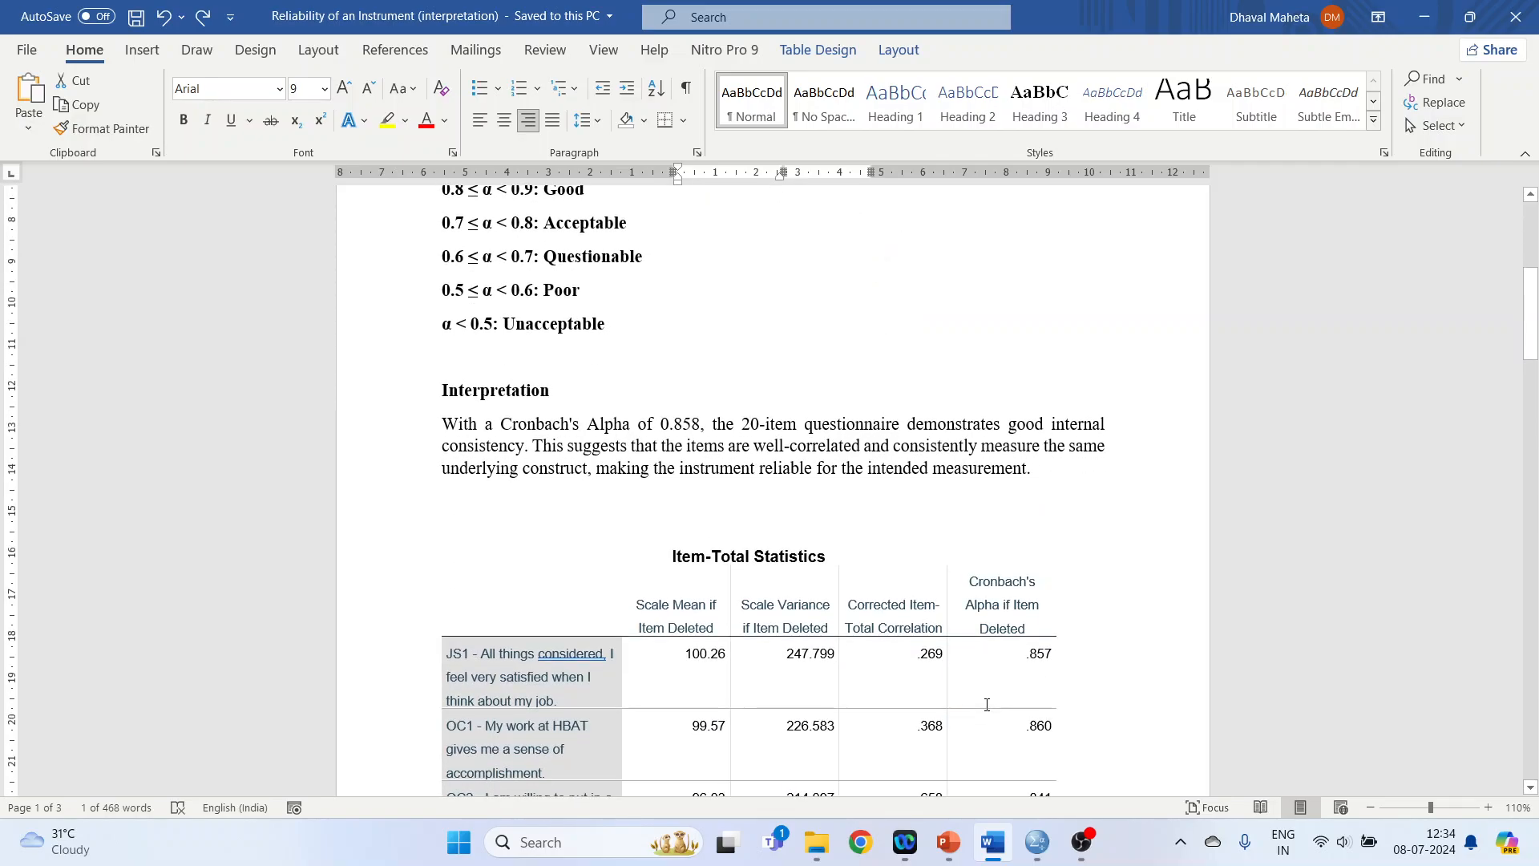
left_click(593, 644)
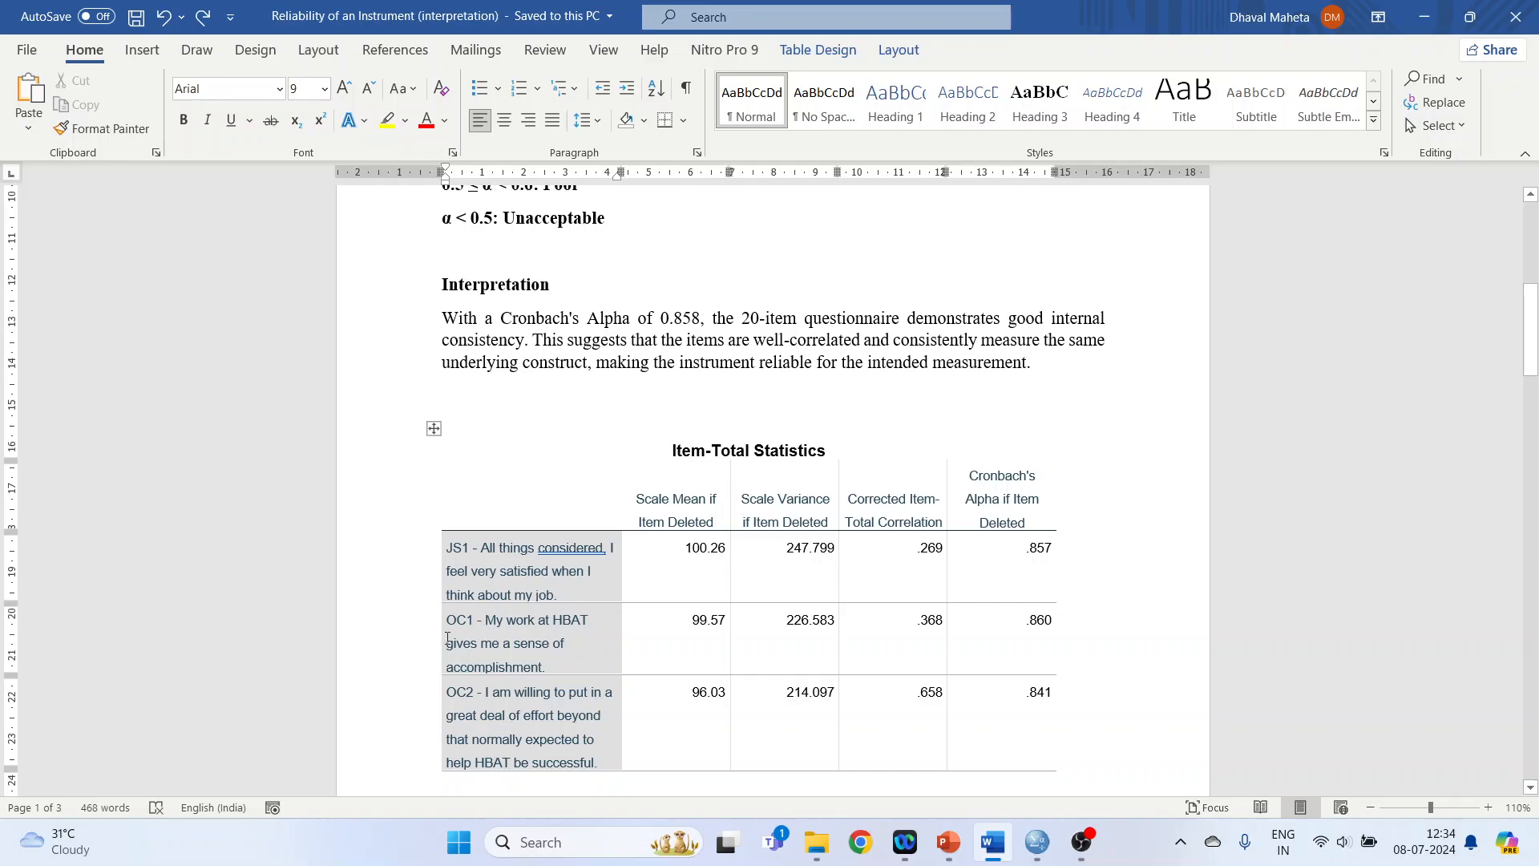
left_click_drag(979, 626, 1072, 626)
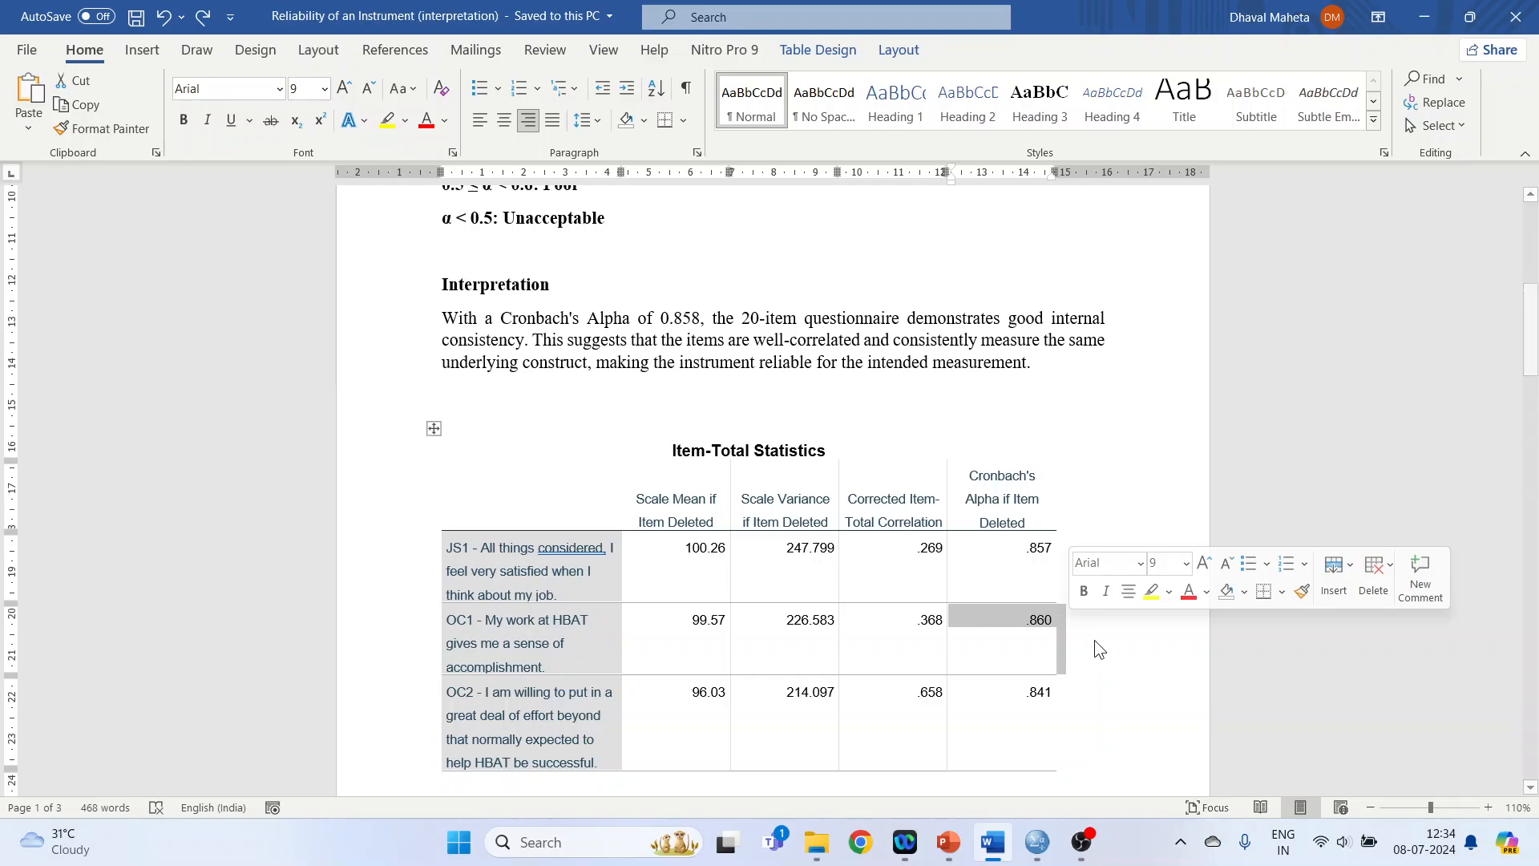
- Highlight the overall alpha again and compare it with the item-deleted values in the Item-Total Statistics table
scroll(1000, 573, "up", 3)
scroll(1001, 574, "up", 3)
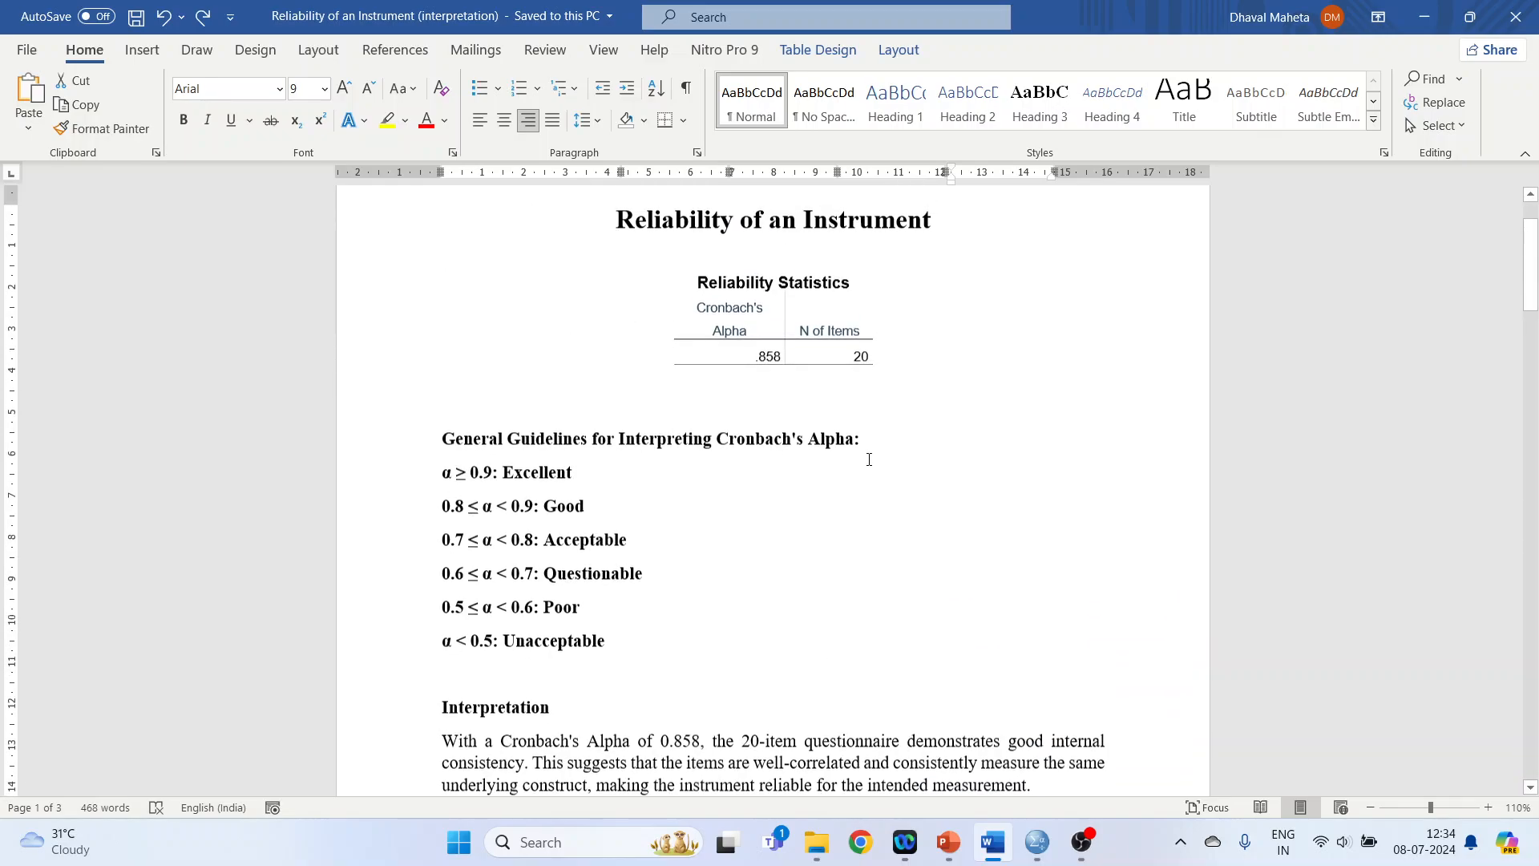
left_click_drag(754, 358, 780, 358)
scroll(893, 463, "down", 5)
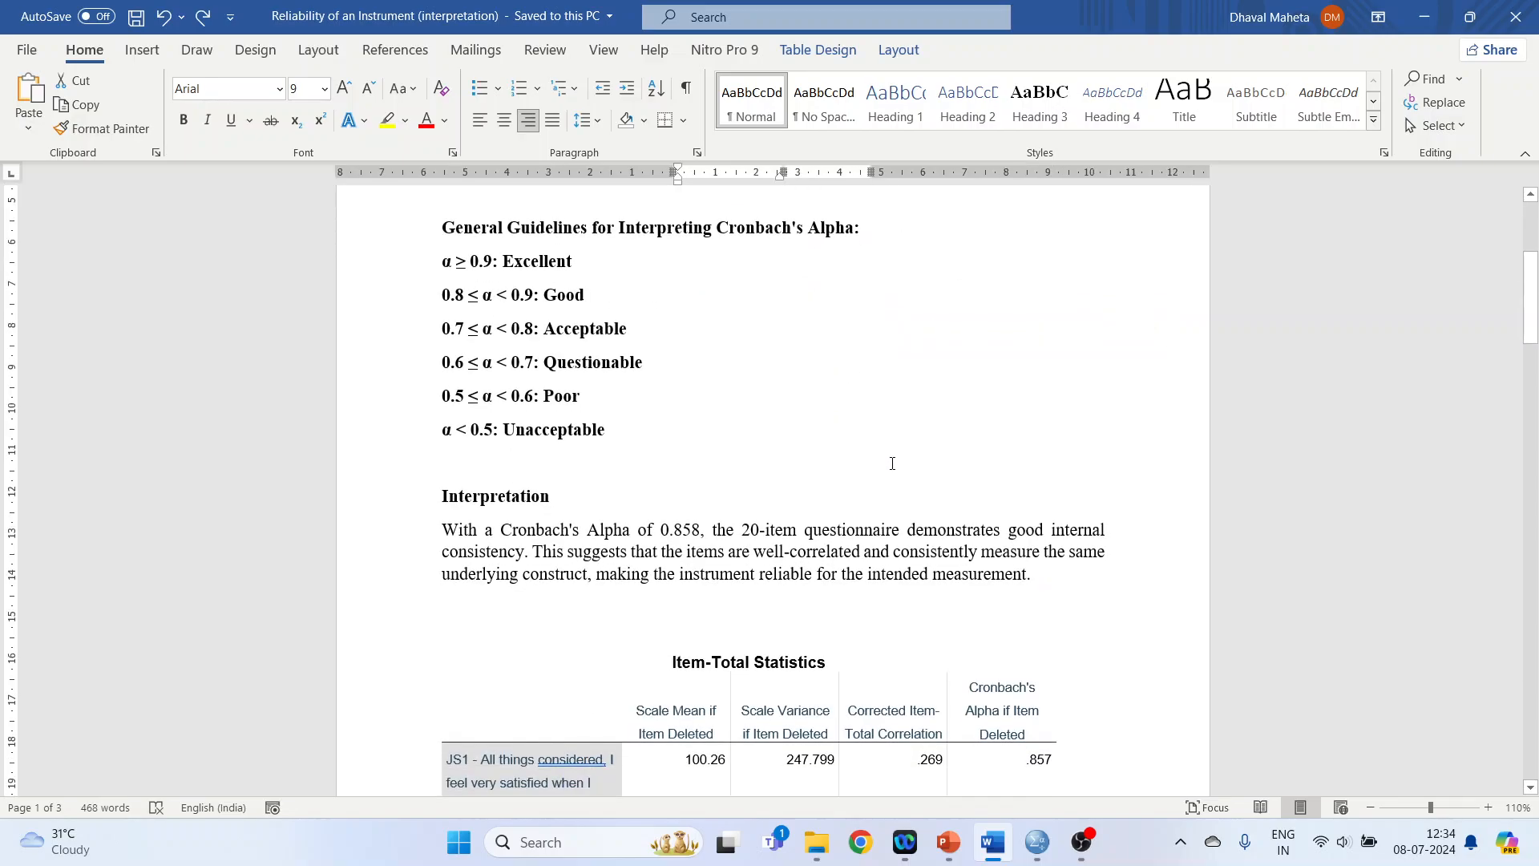
scroll(913, 484, "down", 1)
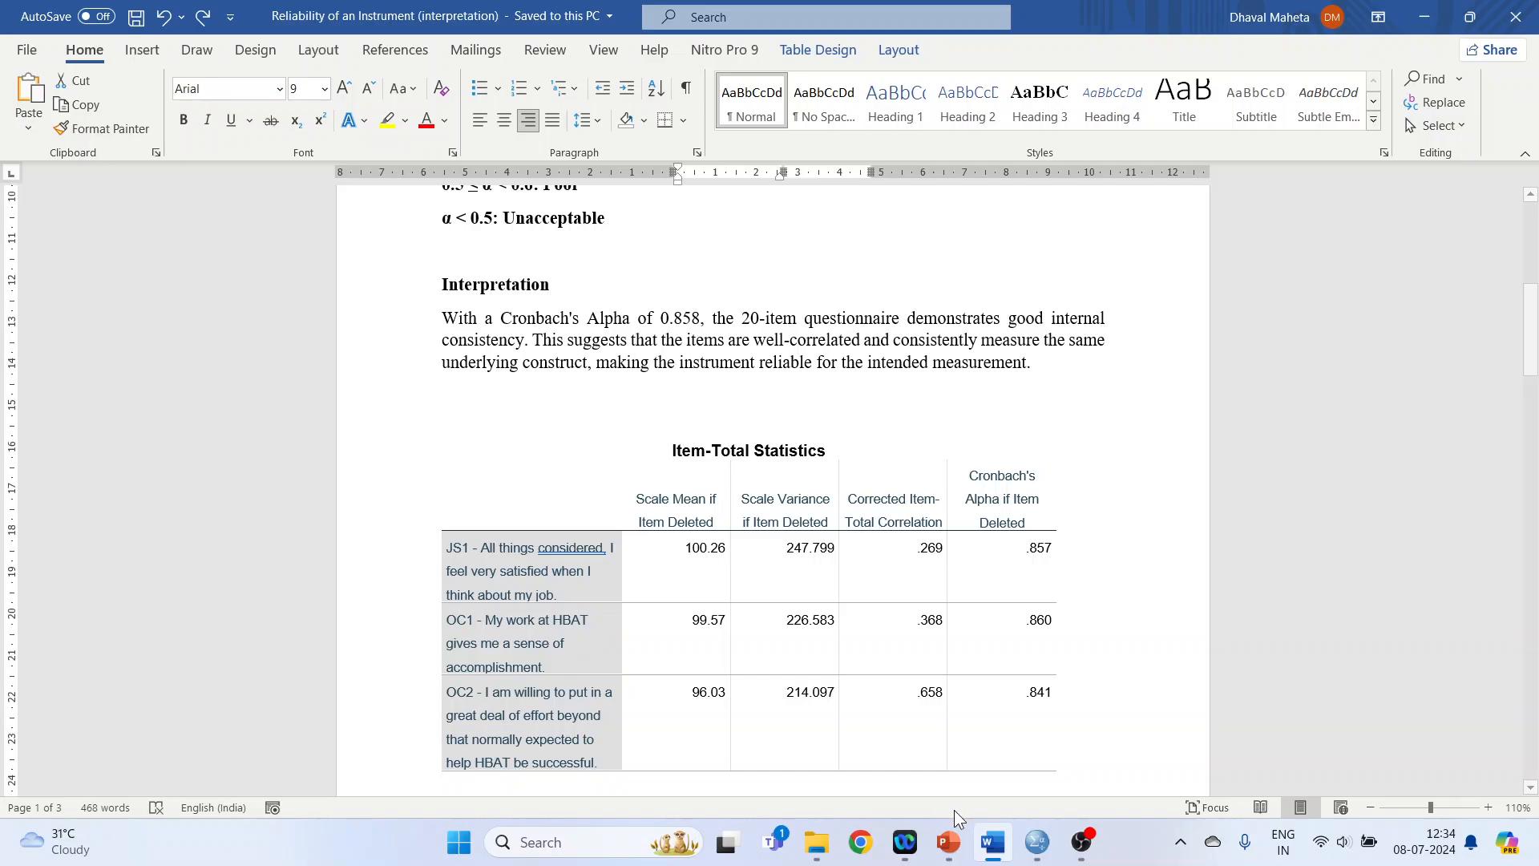
- Switch to the PowerPoint presentation and start the slide show from slide 11, "Strategies to improve Reliability of an Instrument"
left_click(949, 845)
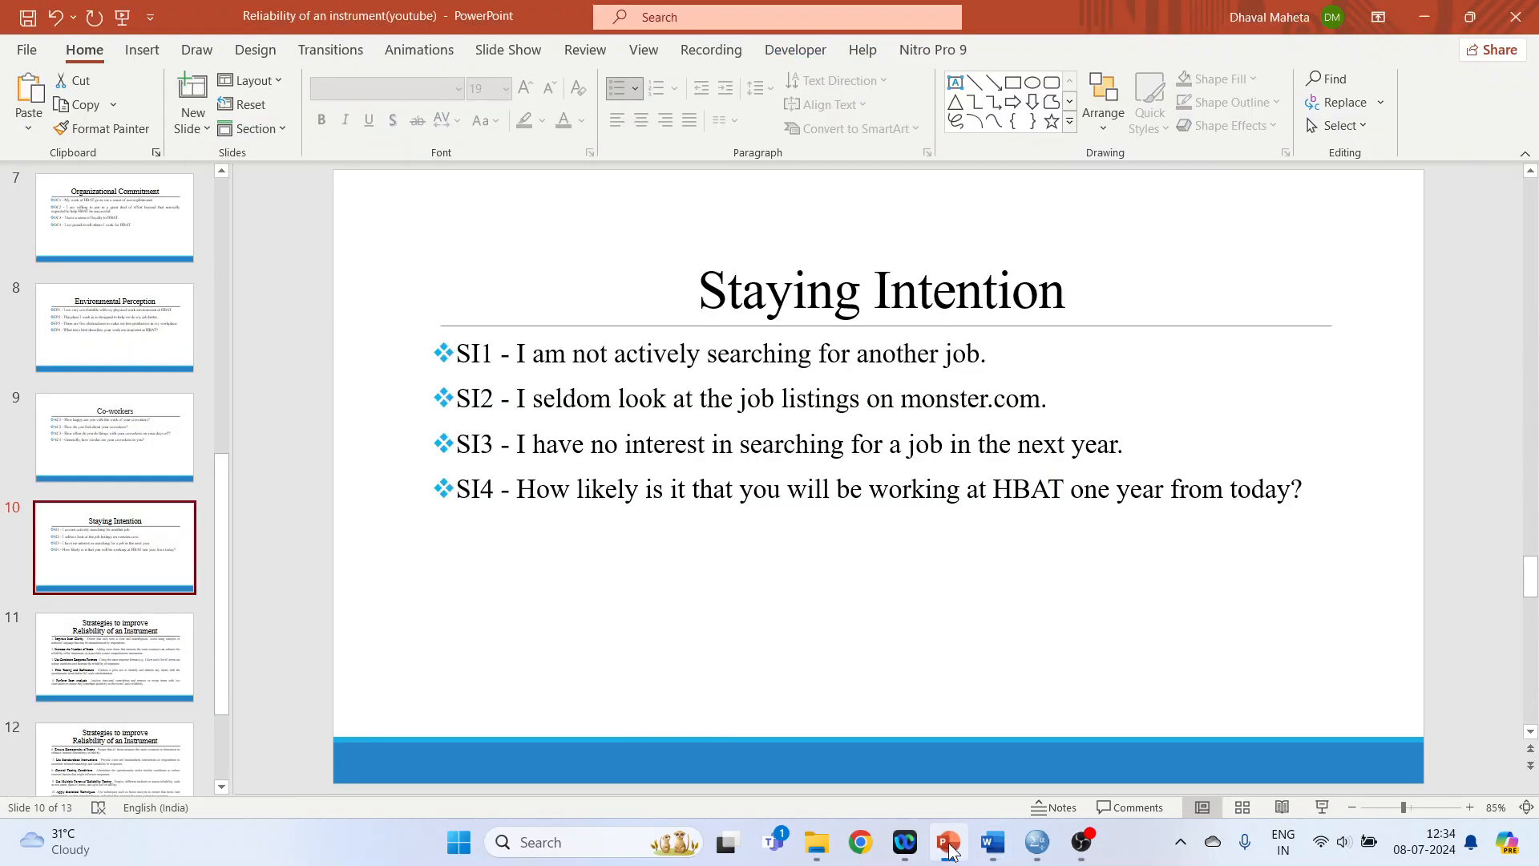
left_click(132, 665)
left_click(1321, 807)
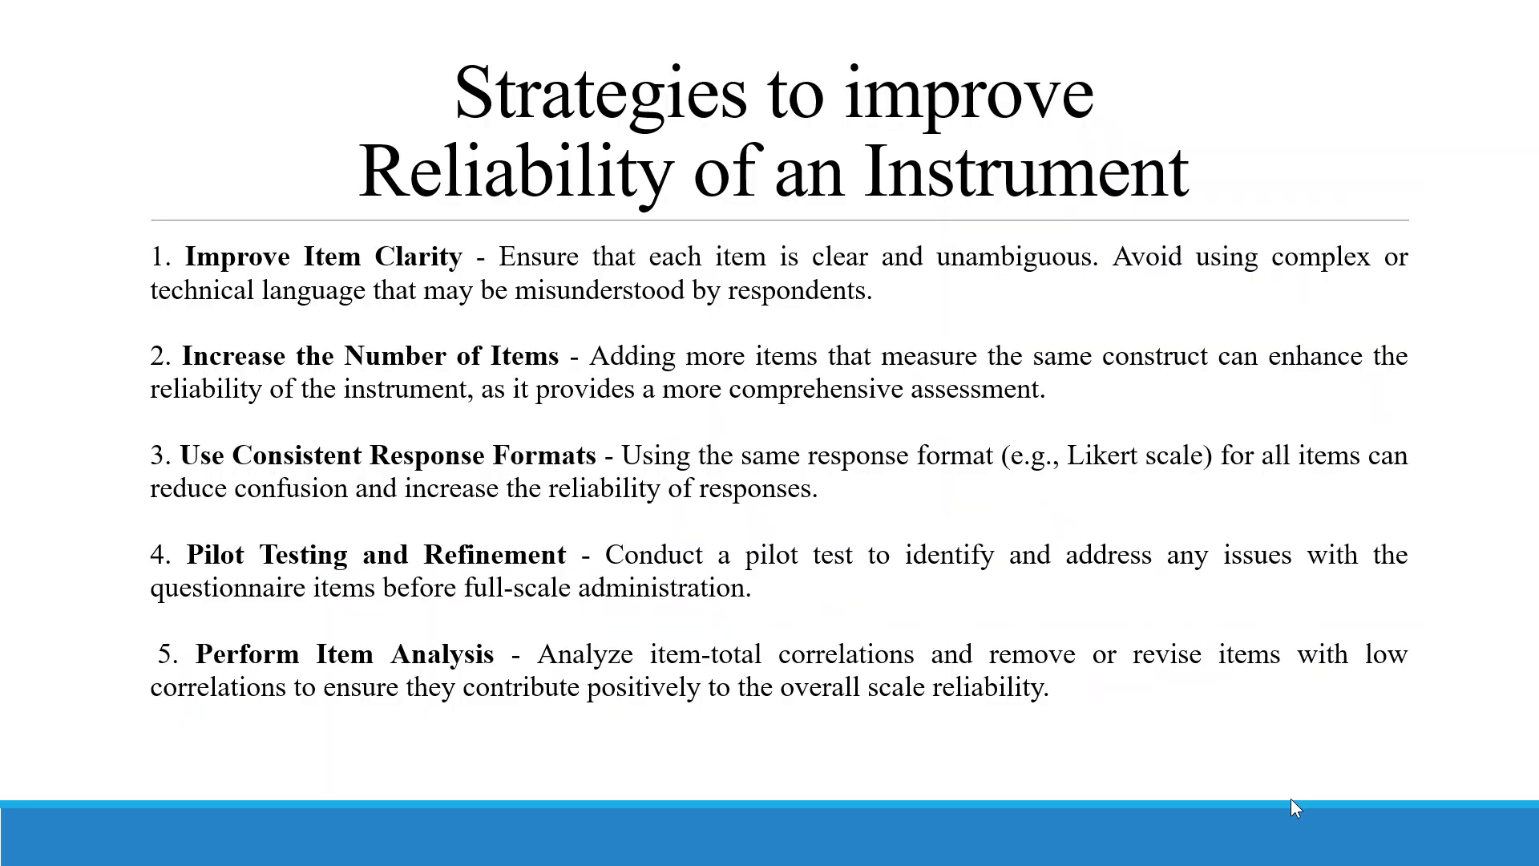